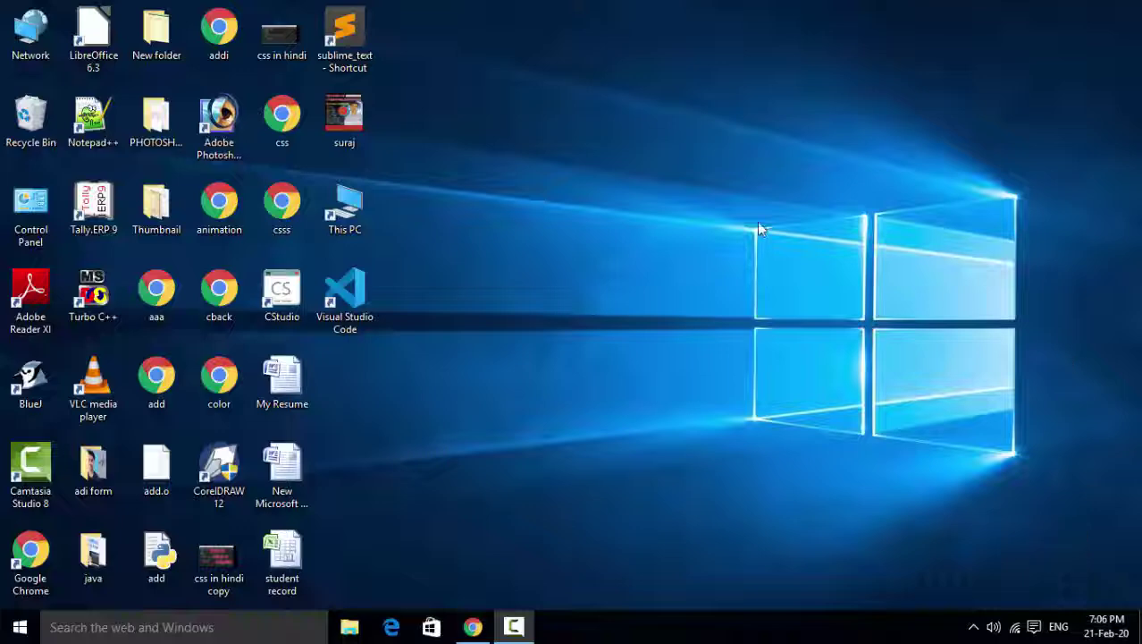
# Step: Refresh the desktop several times from its right-click menu
pyautogui.rightClick(656, 210)
pyautogui.rightClick(682, 259)
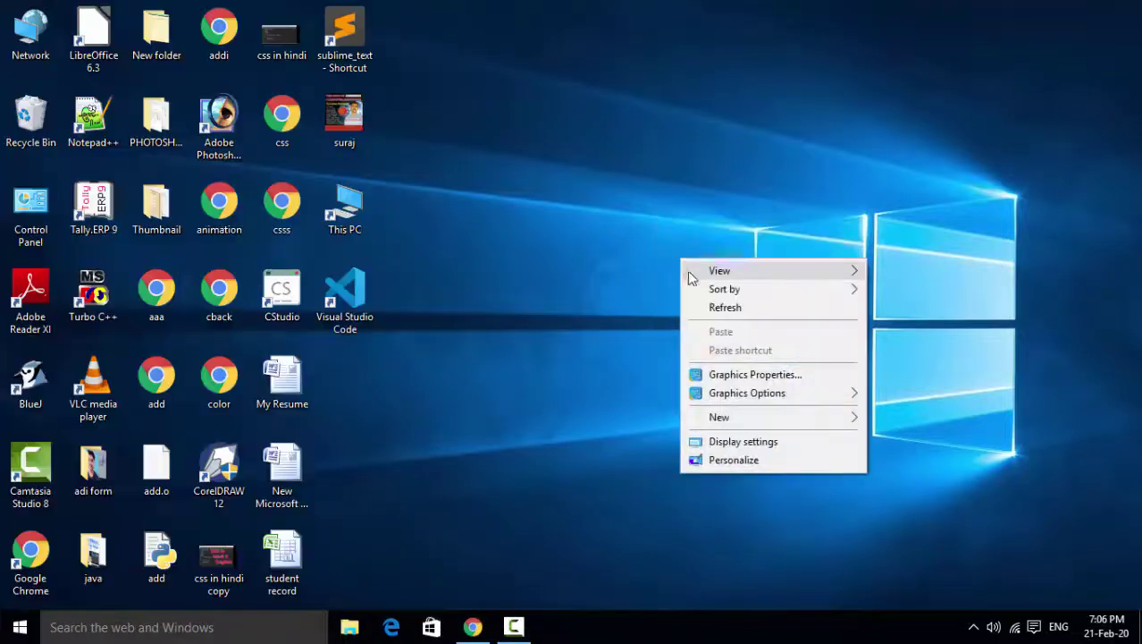
pyautogui.click(707, 307)
pyautogui.rightClick(709, 314)
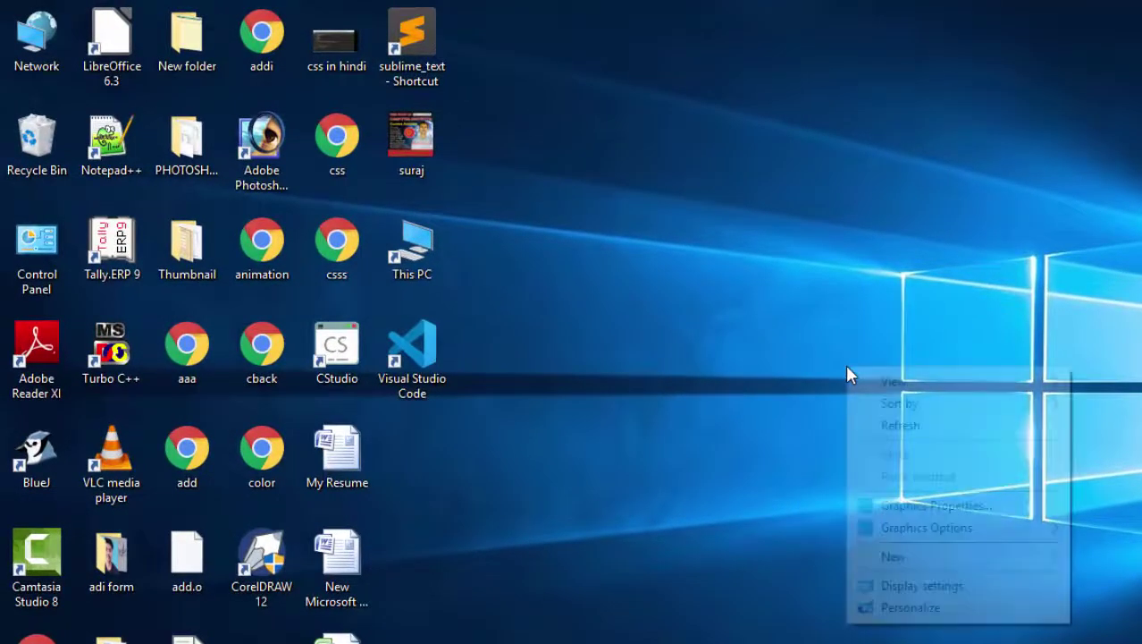
pyautogui.click(871, 425)
pyautogui.rightClick(798, 326)
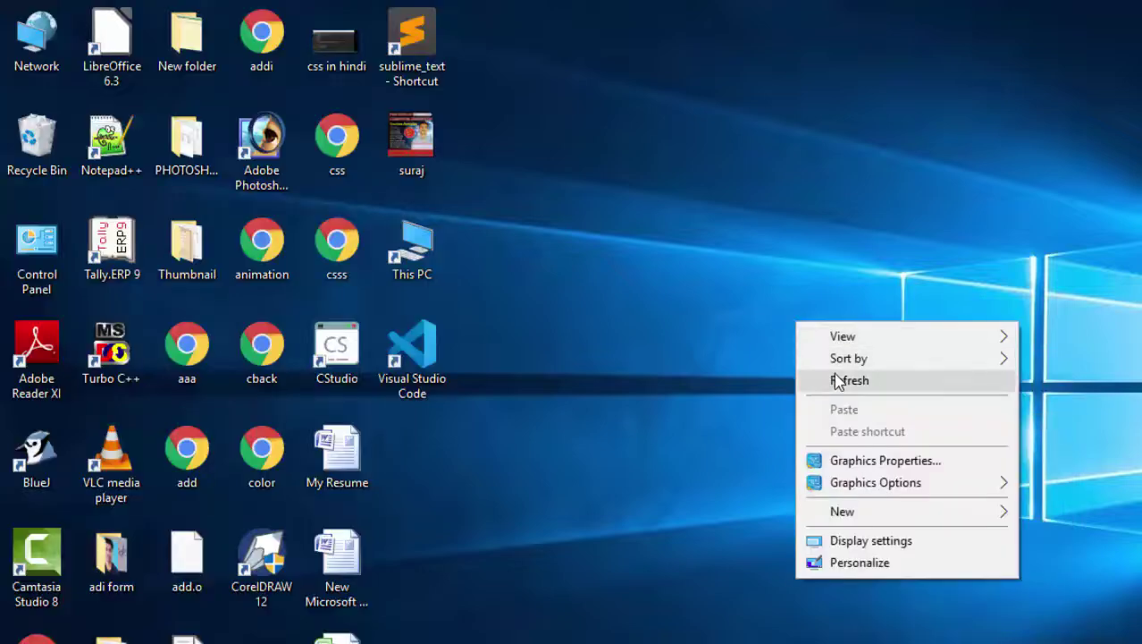
pyautogui.click(836, 380)
pyautogui.rightClick(699, 329)
pyautogui.click(750, 389)
pyautogui.rightClick(747, 378)
pyautogui.click(785, 451)
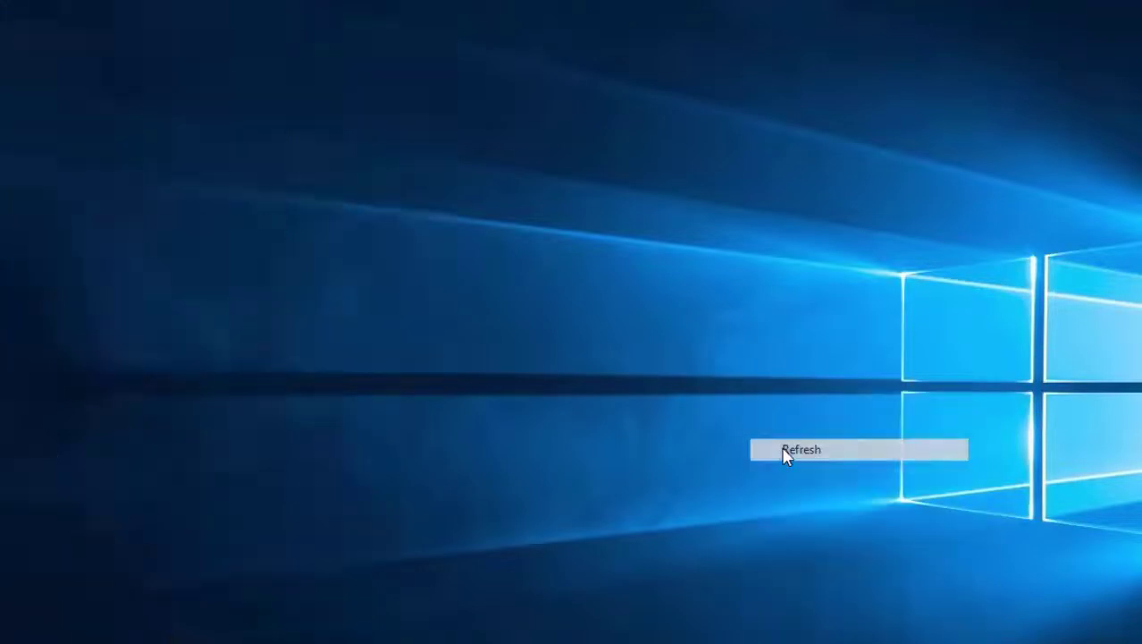
pyautogui.rightClick(785, 452)
pyautogui.click(791, 505)
pyautogui.rightClick(708, 368)
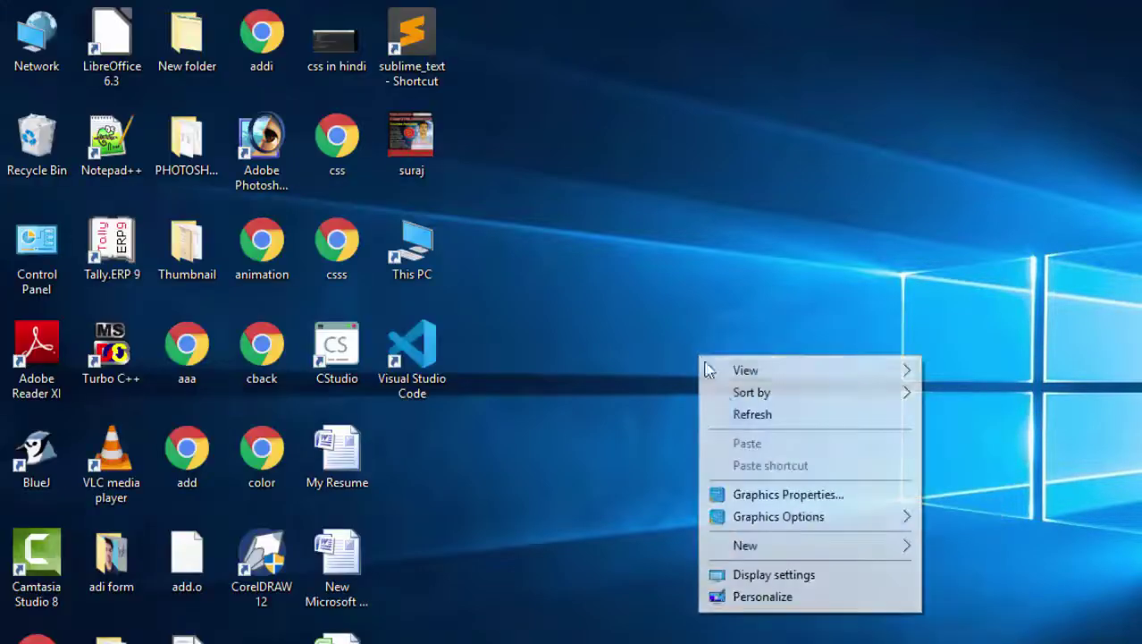
pyautogui.click(732, 416)
pyautogui.rightClick(731, 417)
pyautogui.click(763, 473)
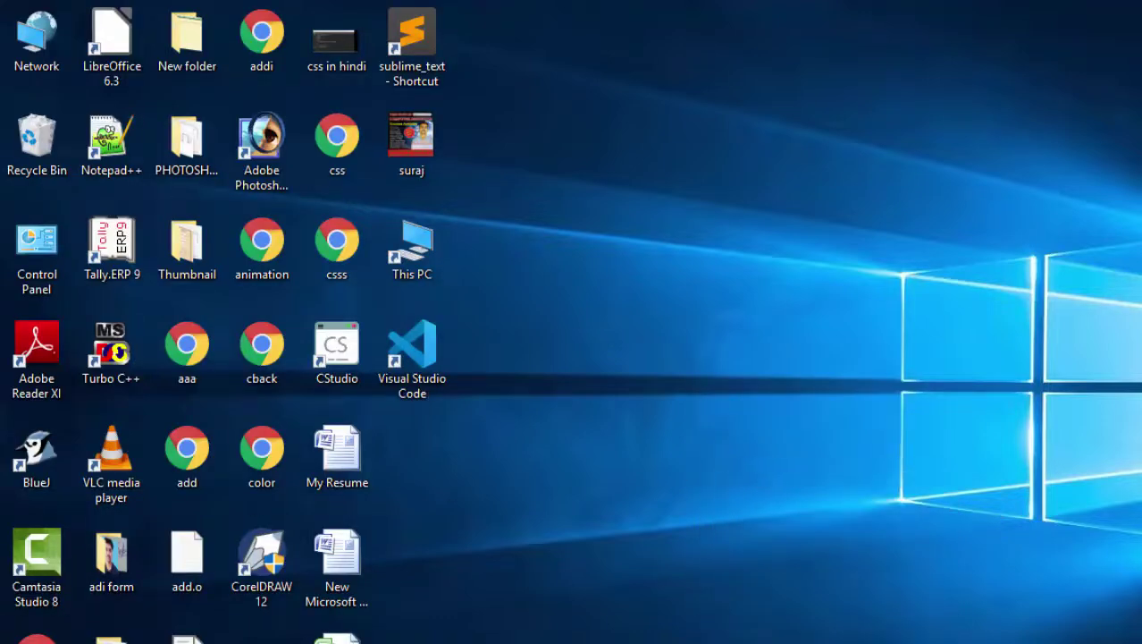
# Step: Launch Access 2007 and create a blank database named Database98
pyautogui.press('super')
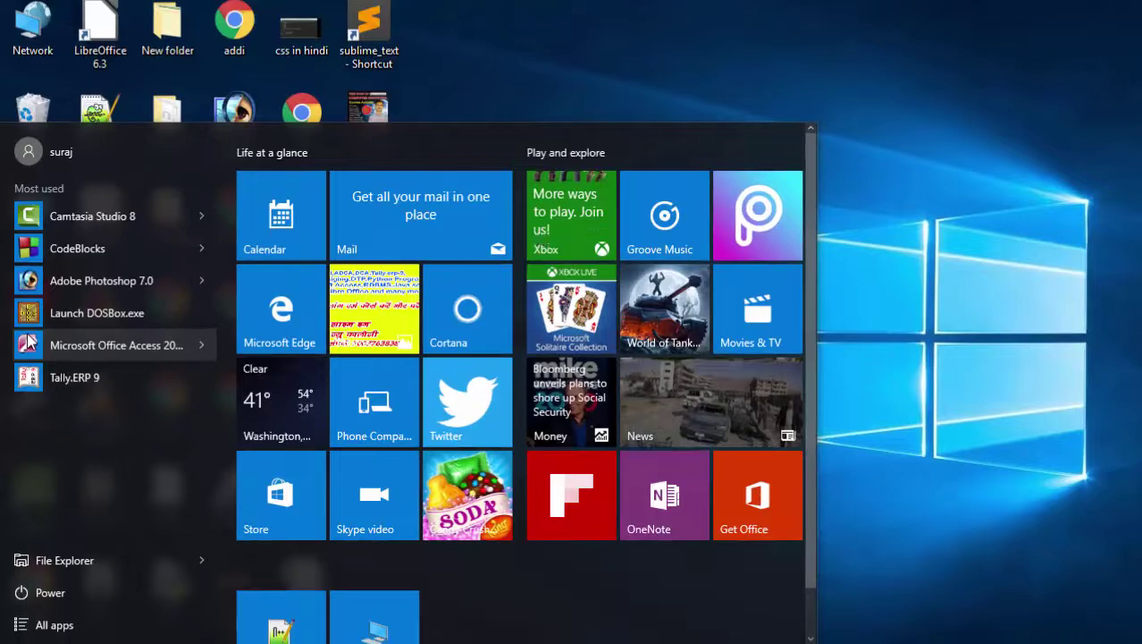
pyautogui.click(28, 344)
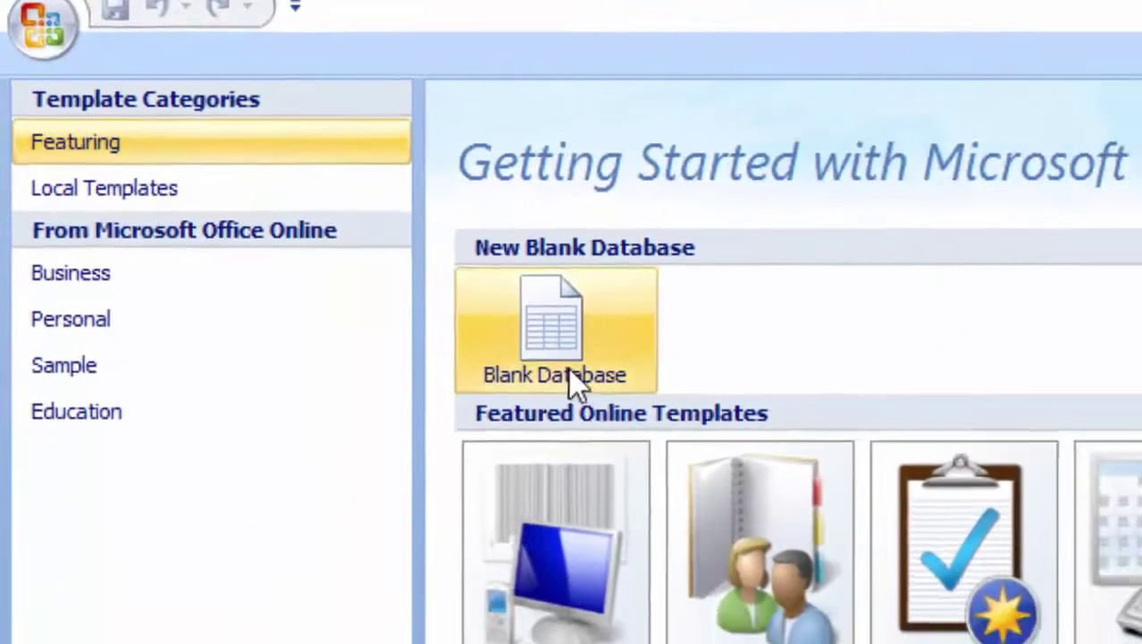
pyautogui.click(265, 169)
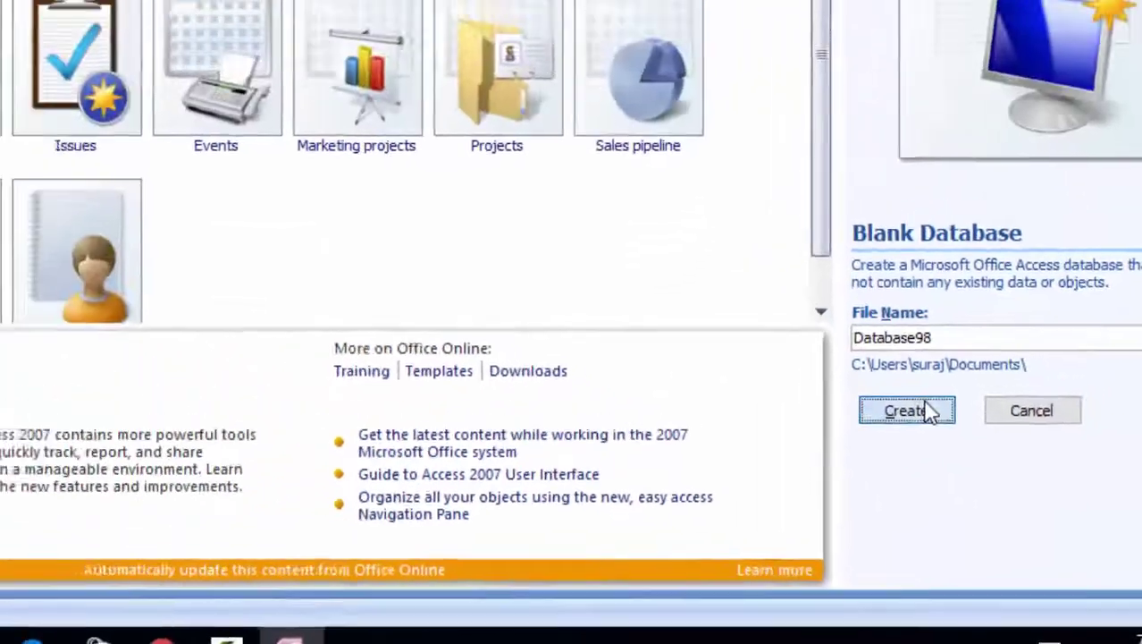
pyautogui.click(1000, 494)
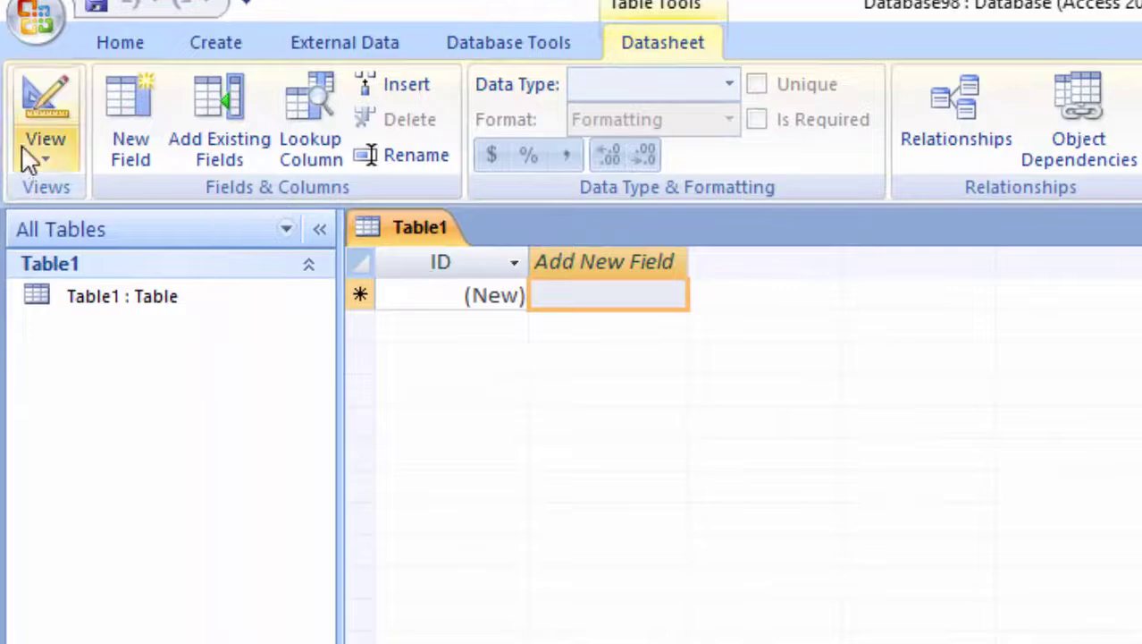
# Step: Save Table1 as 'Product detail' and switch it to Design view
pyautogui.click(27, 148)
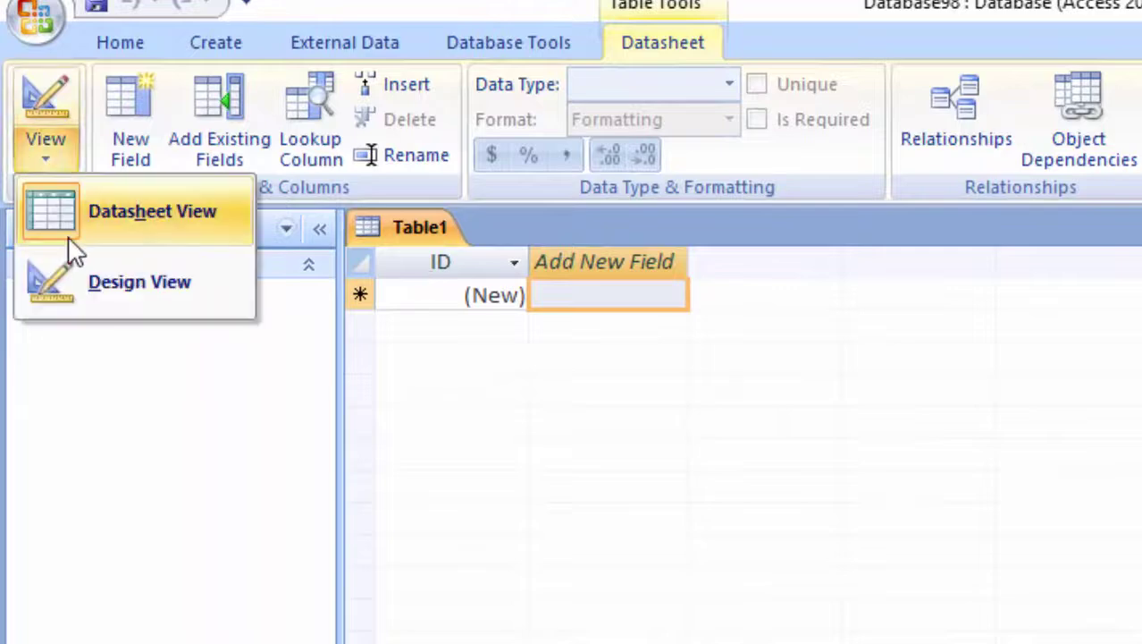
pyautogui.click(90, 280)
pyautogui.press('BackSpace')
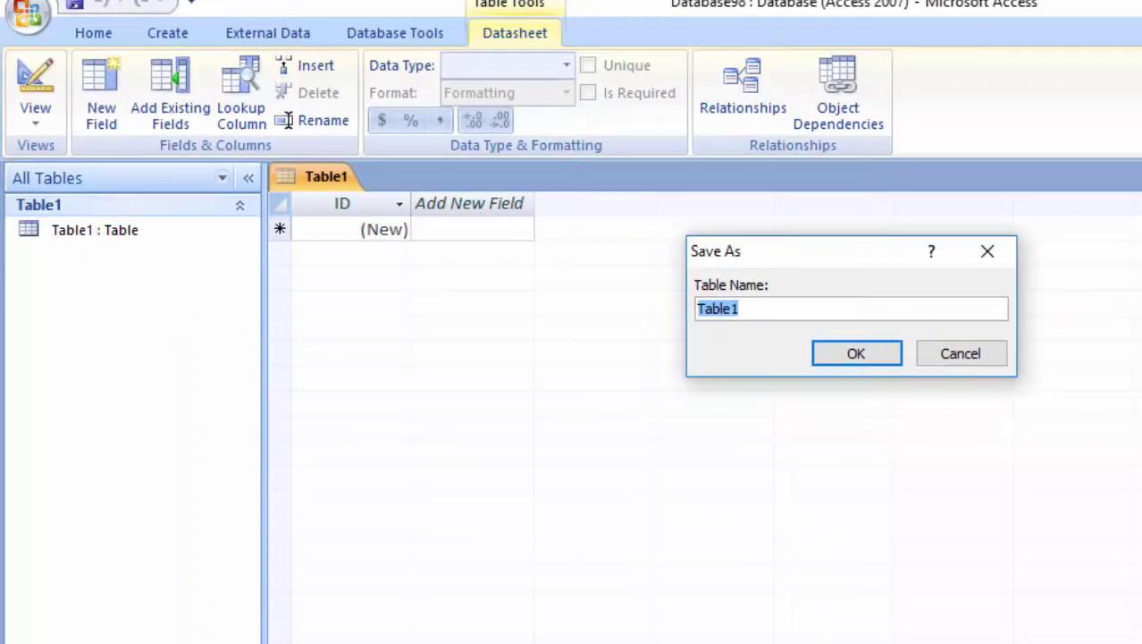
pyautogui.write('Product detail')
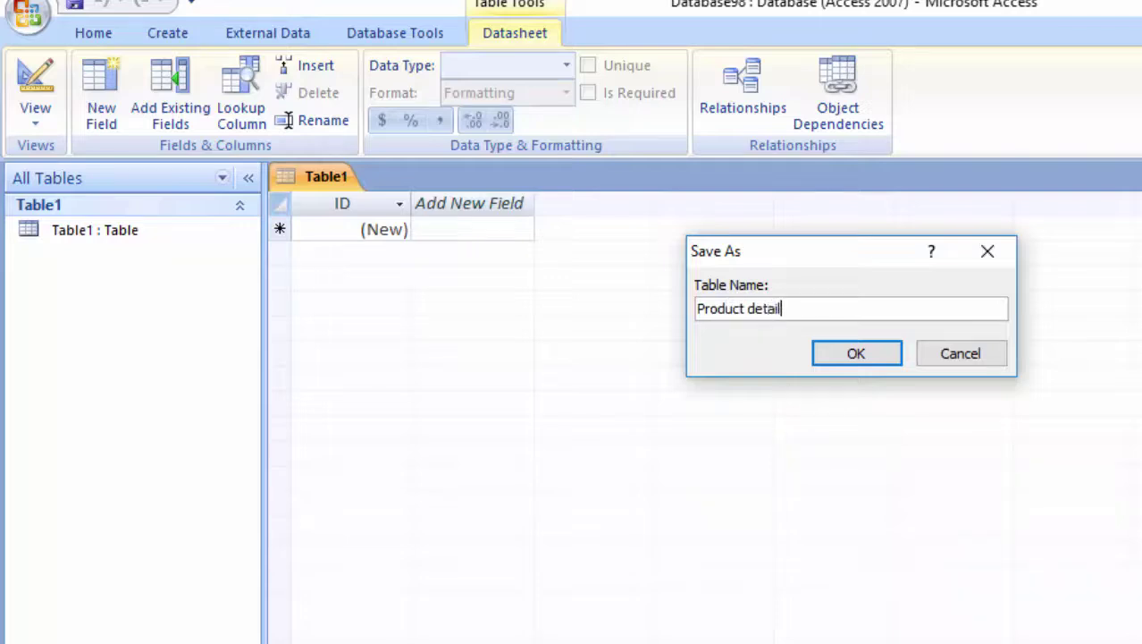
pyautogui.press('Return')
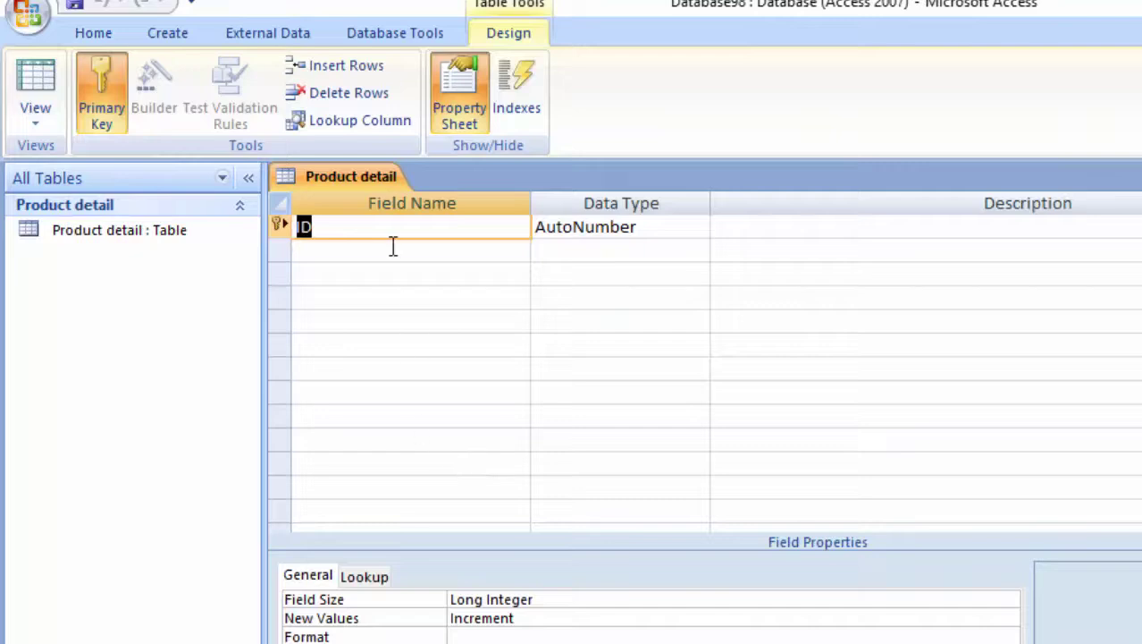
# Step: Add a 'Product Name' field with the Text data type in the second row
pyautogui.click(374, 249)
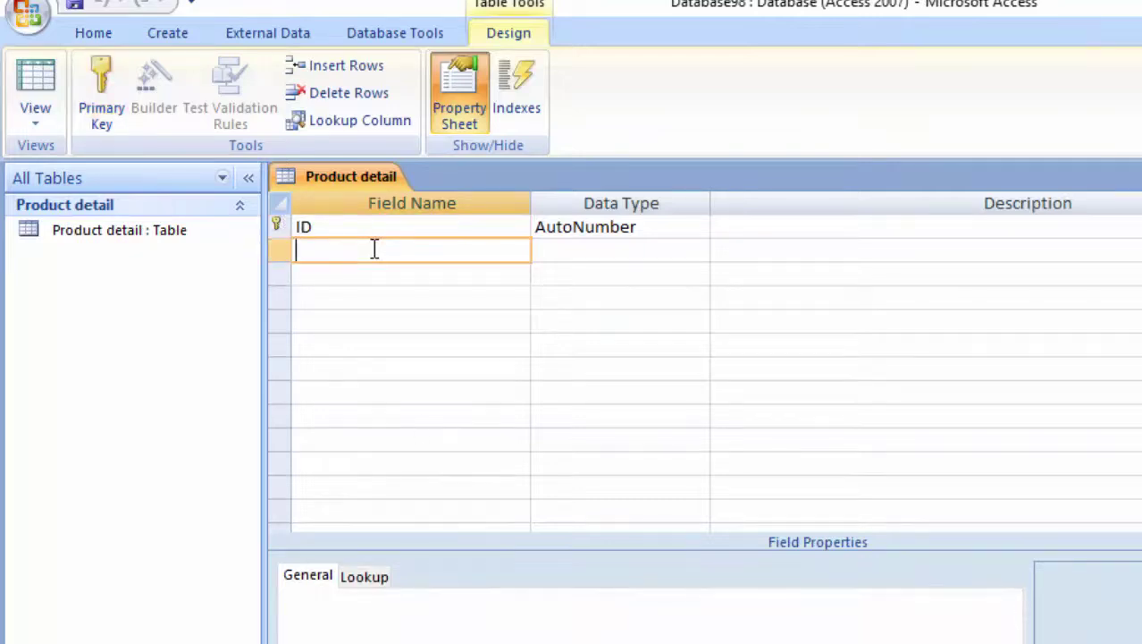
pyautogui.write('P')
pyautogui.write('roduct')
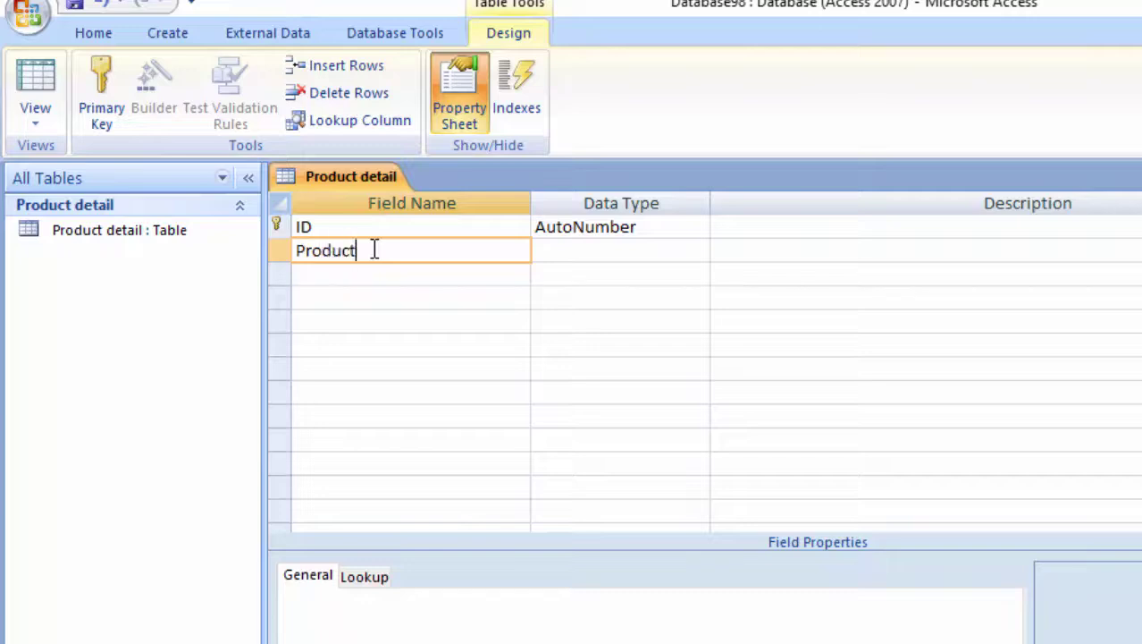
pyautogui.write('N')
pyautogui.write('ame')
pyautogui.press('Tab')
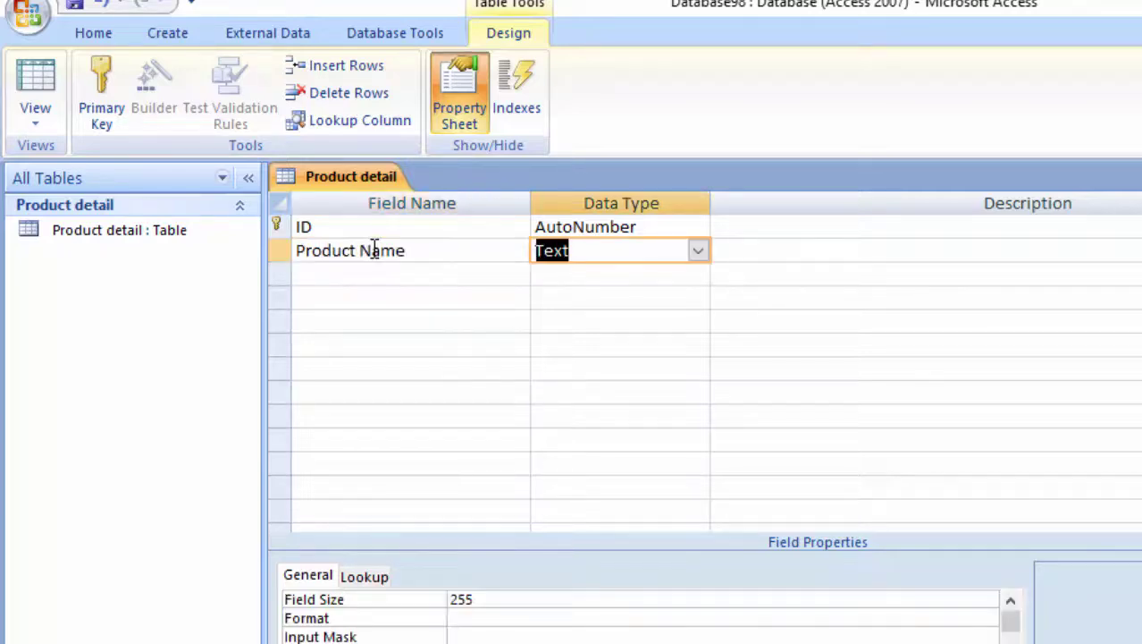
pyautogui.press('Tab')
pyautogui.press('Tab')
pyautogui.write('ProductP')
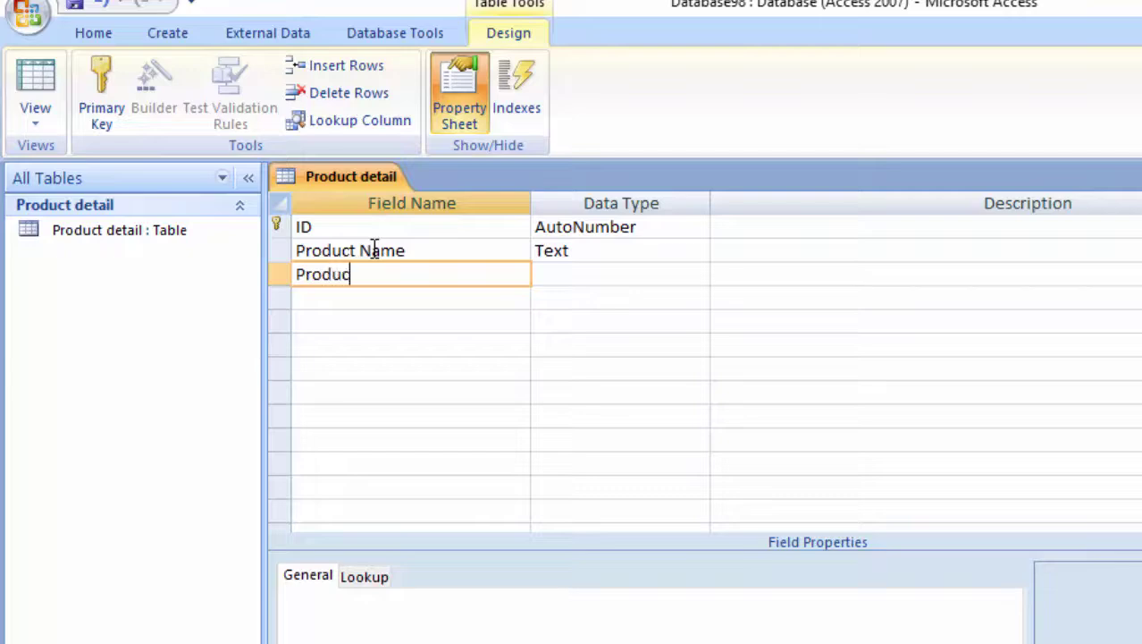
# Step: Add a 'ProductPrice' field below it with the Currency data type
pyautogui.write('ri')
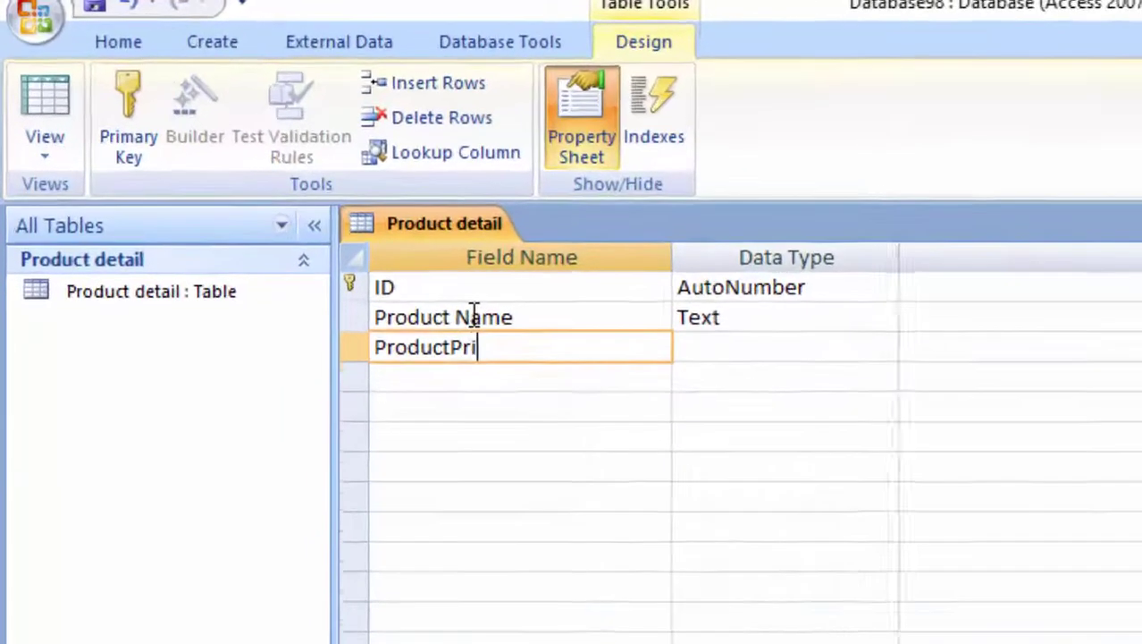
pyautogui.write('ce')
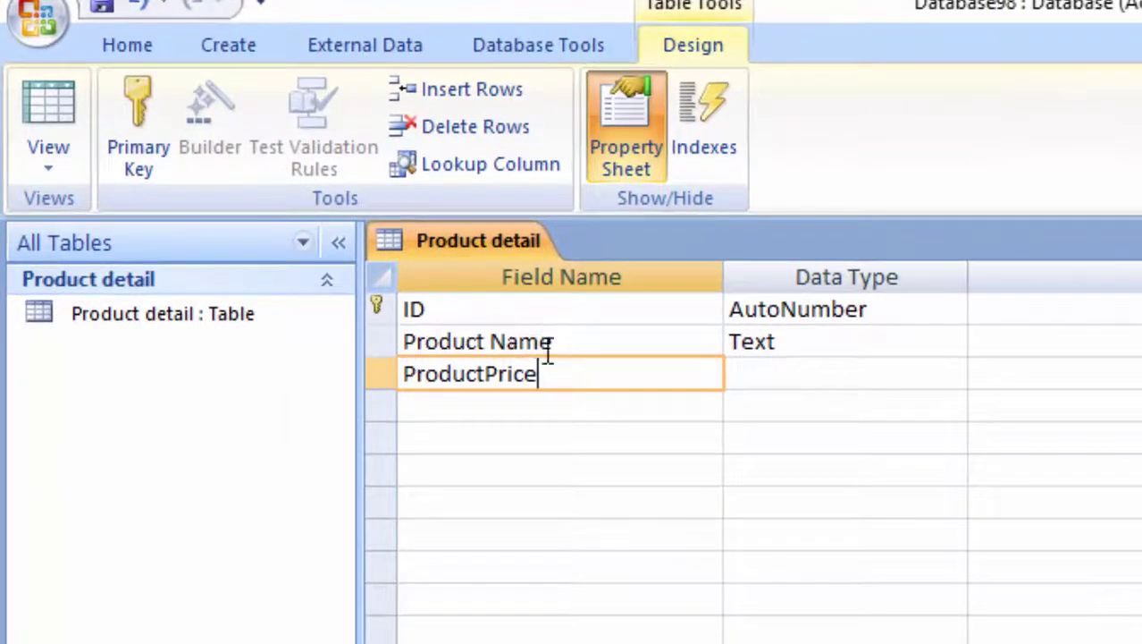
pyautogui.click(760, 374)
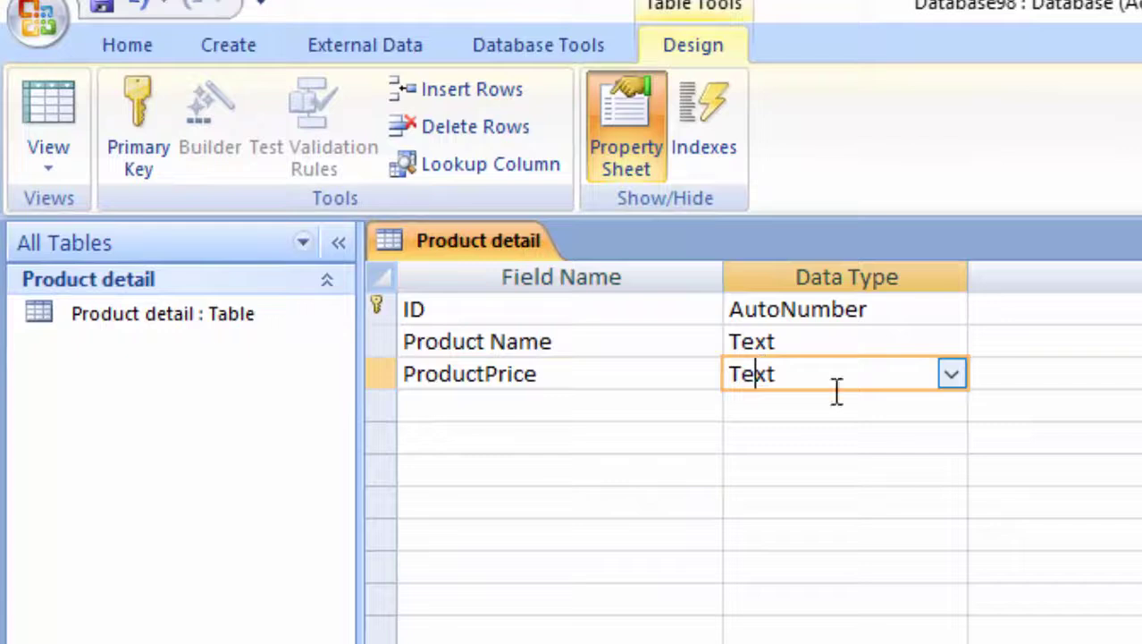
pyautogui.click(953, 373)
pyautogui.click(865, 537)
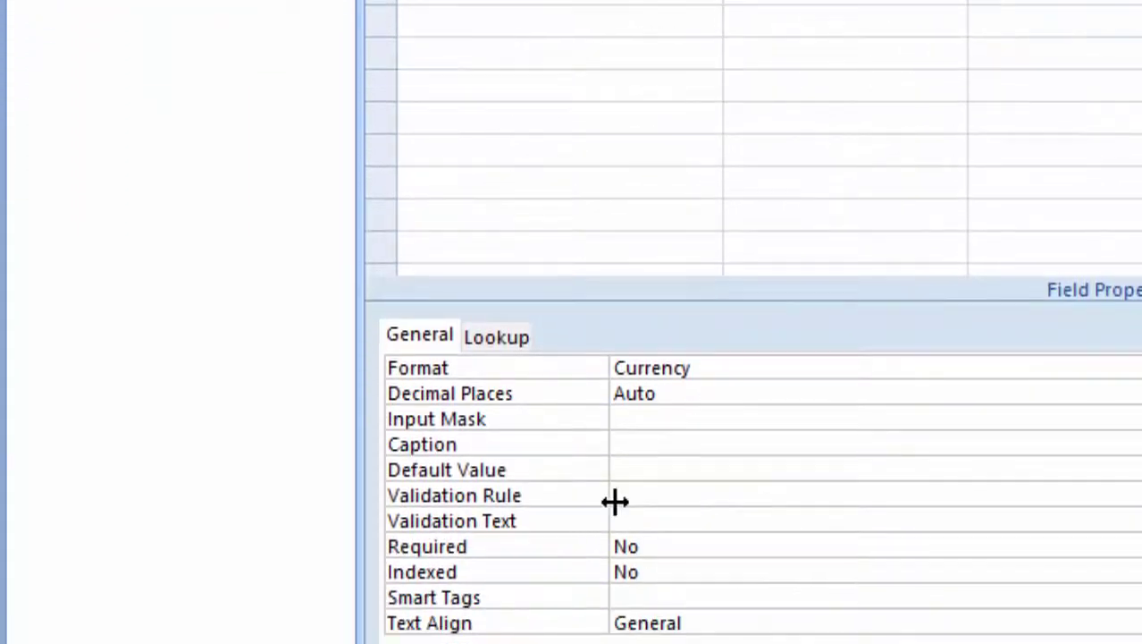
pyautogui.click(632, 496)
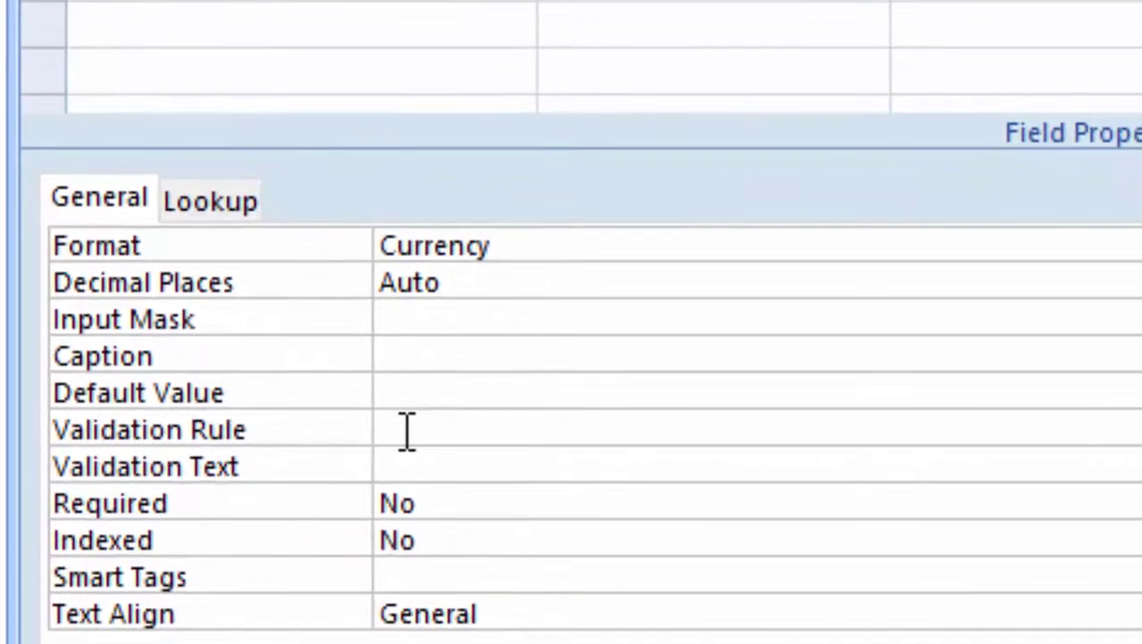
# Step: Give ProductPrice validation rule >0 with text 'Price can not be less than o or in negative number'
pyautogui.write('>')
pyautogui.write('0')
pyautogui.click(436, 462)
pyautogui.write('Price can not be less than o or in negative number')
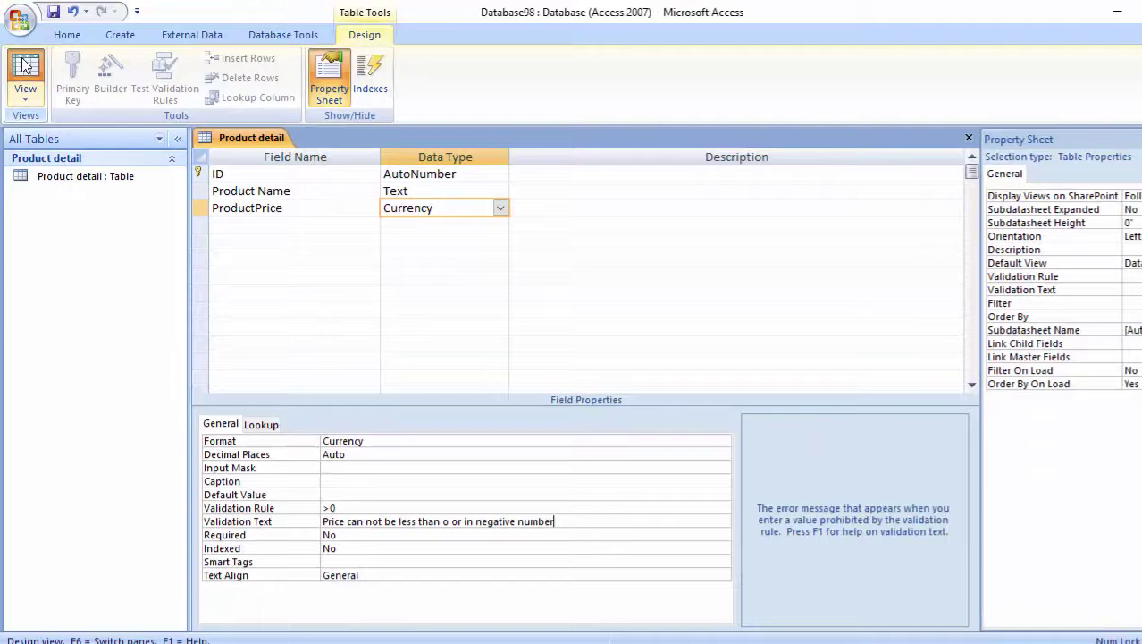
pyautogui.click(25, 65)
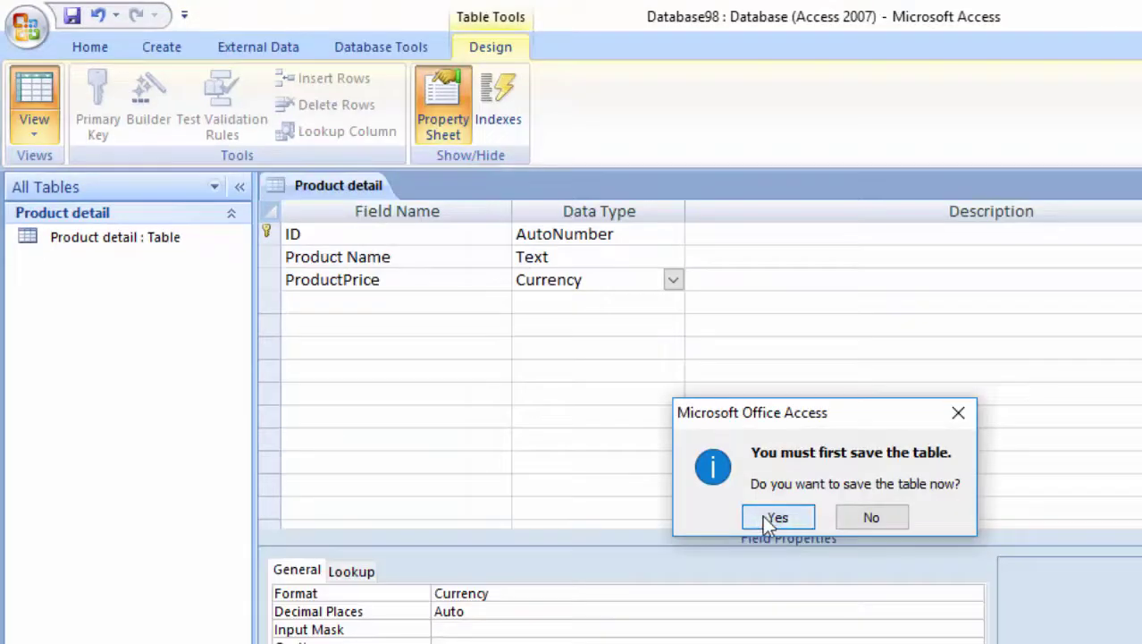
# Step: Save the table in Datasheet view and autofit the Product Name and ProductPrice columns
pyautogui.click(932, 620)
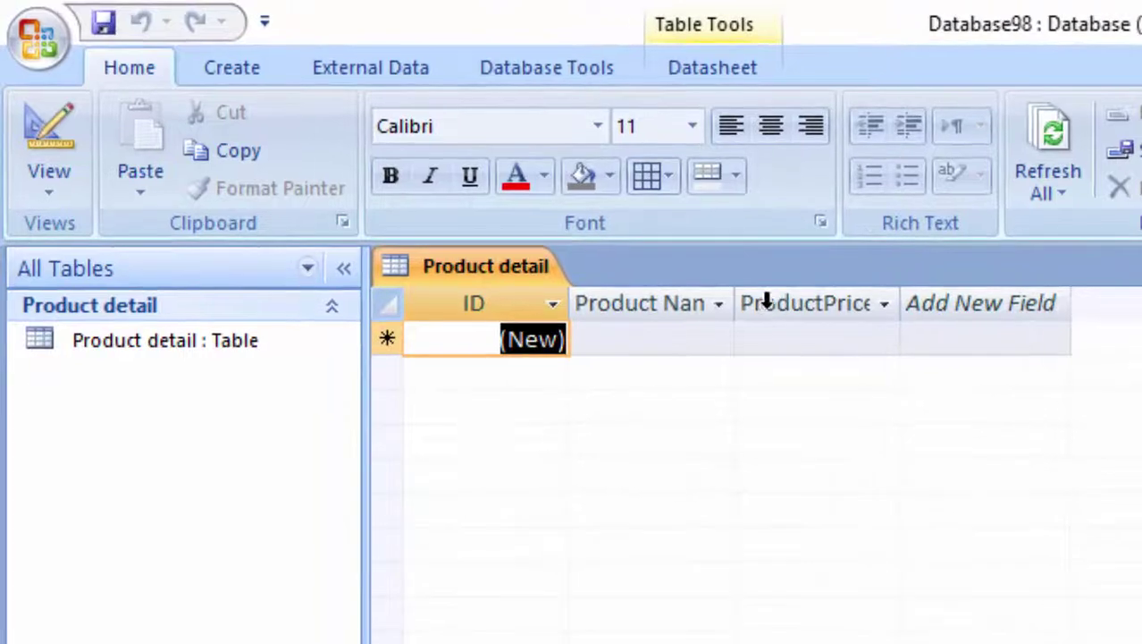
pyautogui.doubleClick(743, 300)
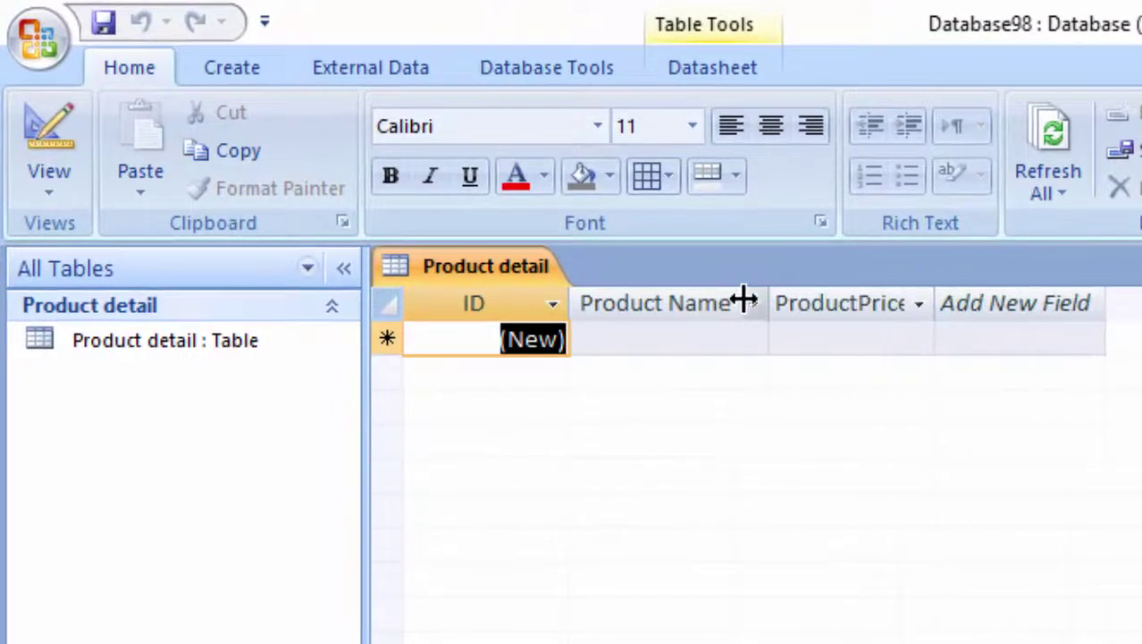
pyautogui.doubleClick(946, 304)
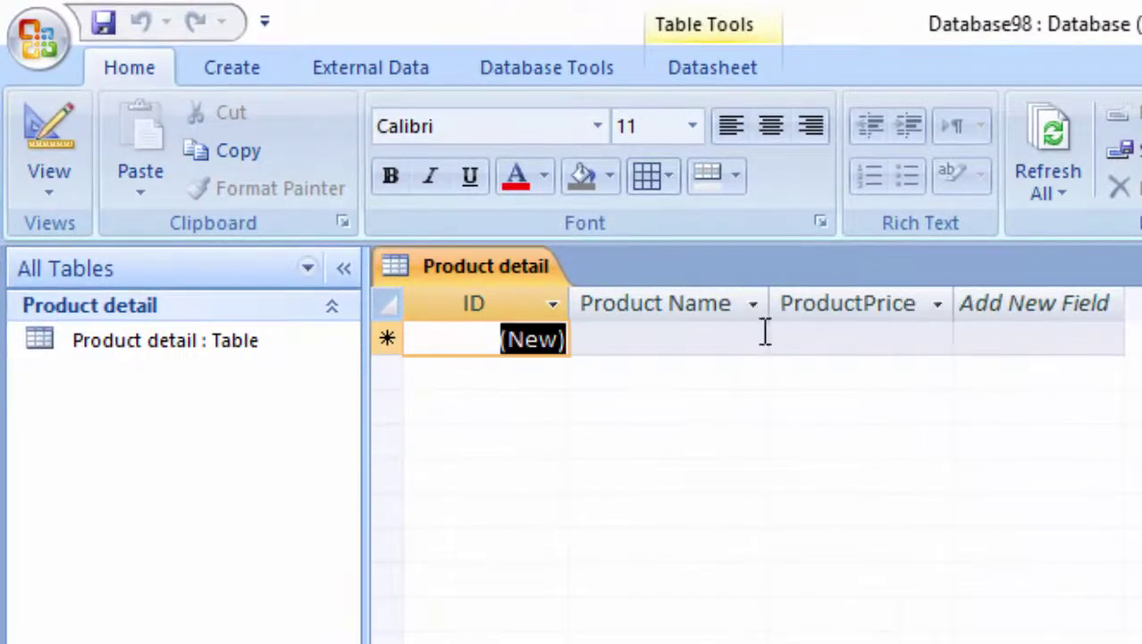
# Step: Enter a Keyboard record with price -9 to test the validation rule
pyautogui.click(631, 343)
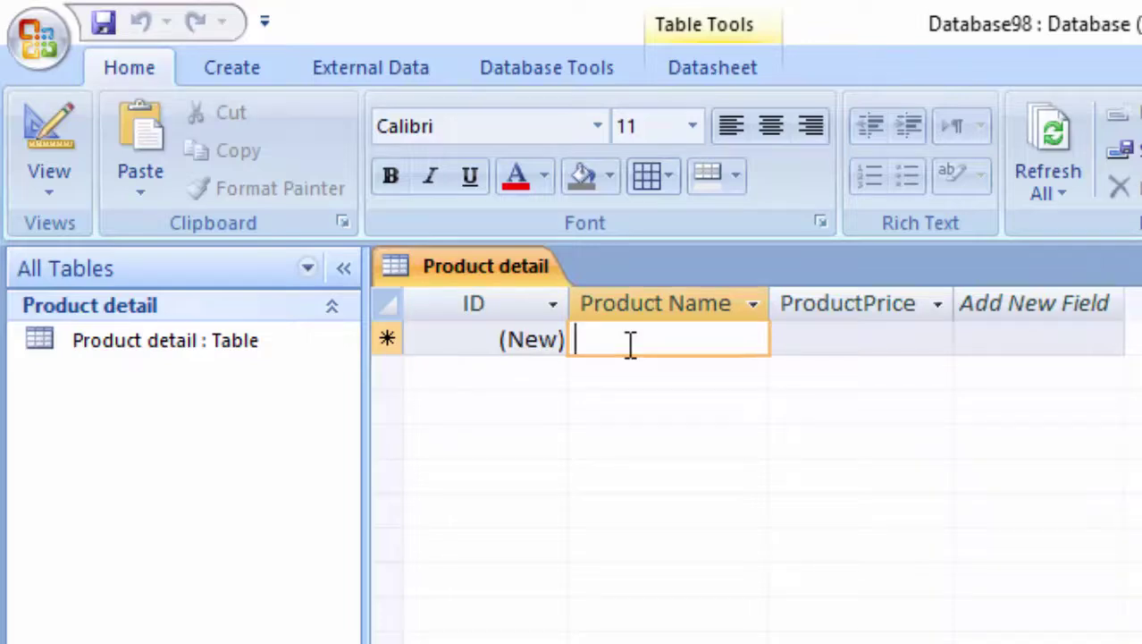
pyautogui.write('Ke')
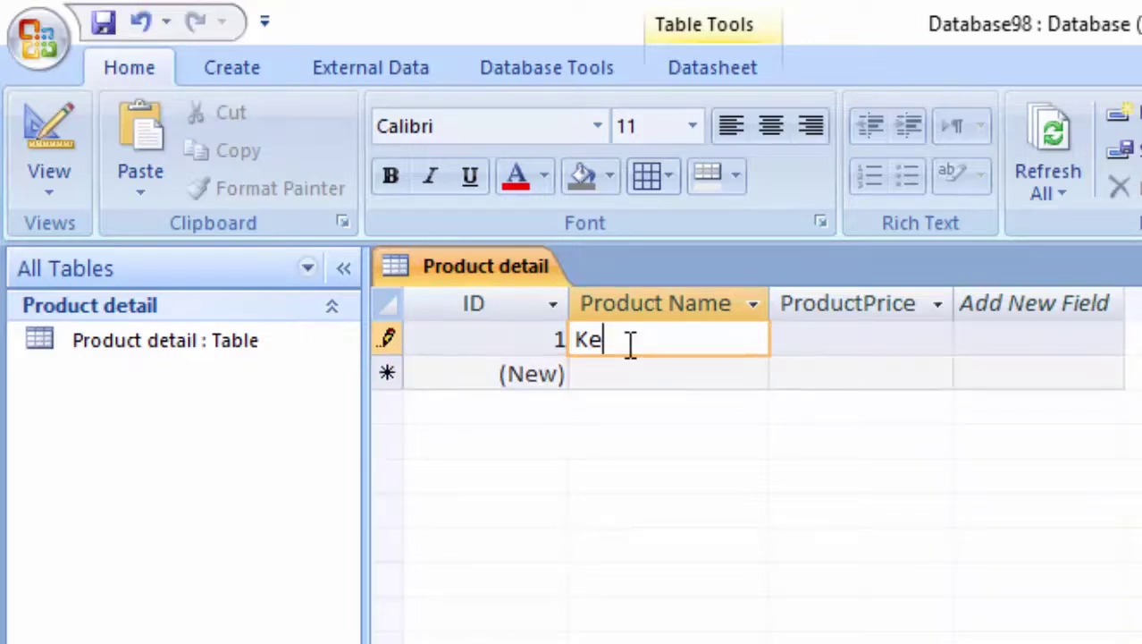
pyautogui.write('y')
pyautogui.write('boar')
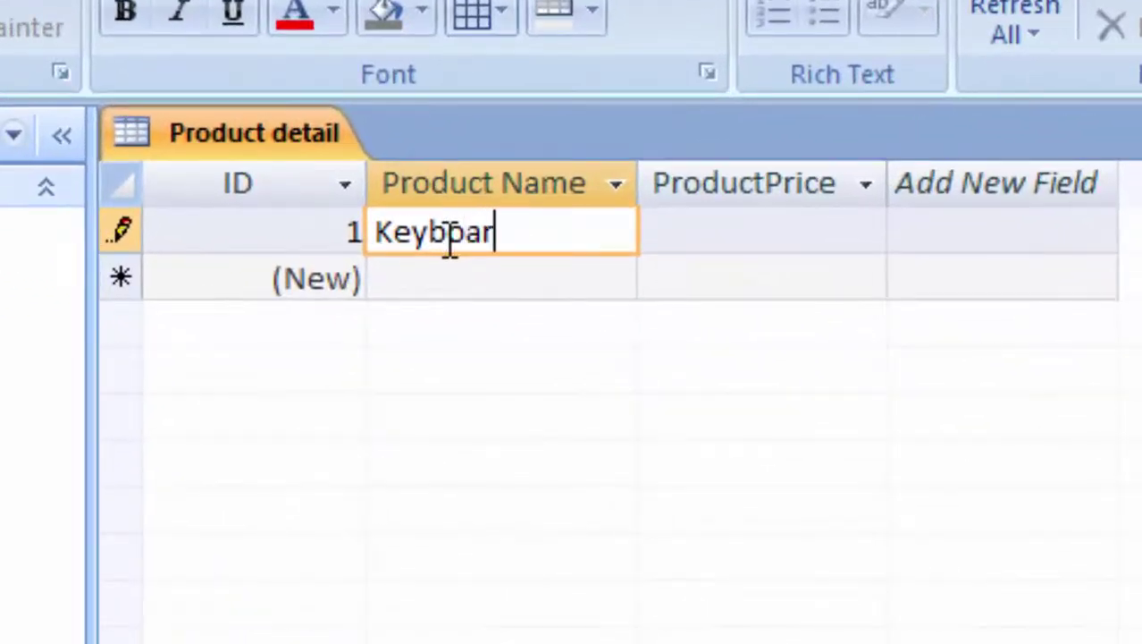
pyautogui.write('d')
pyautogui.click(688, 229)
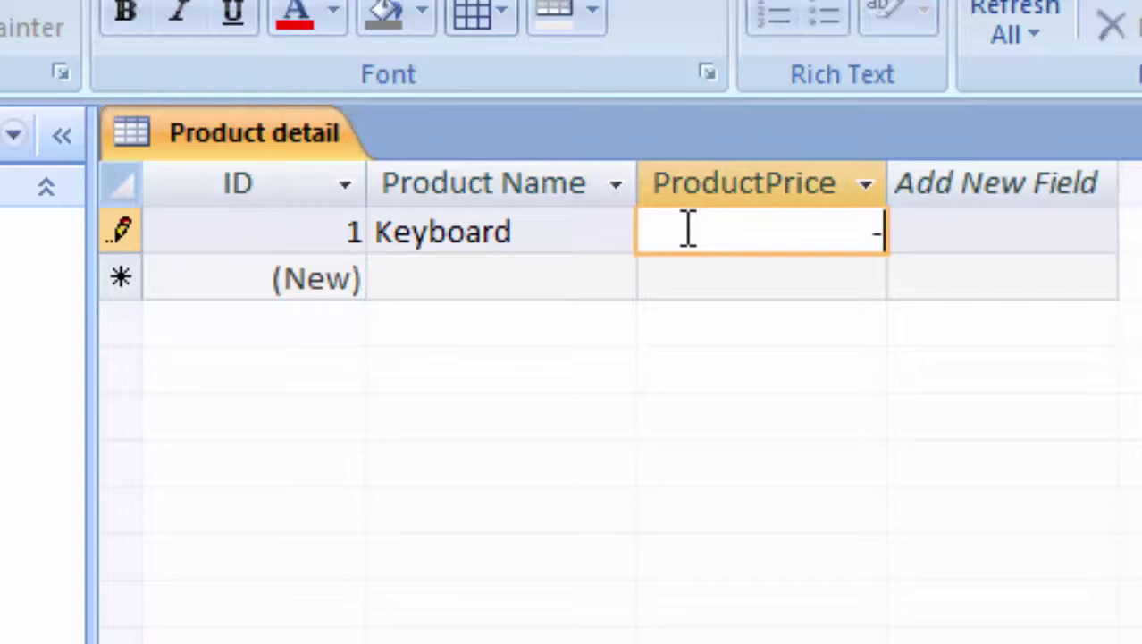
pyautogui.write('9')
pyautogui.press('Return')
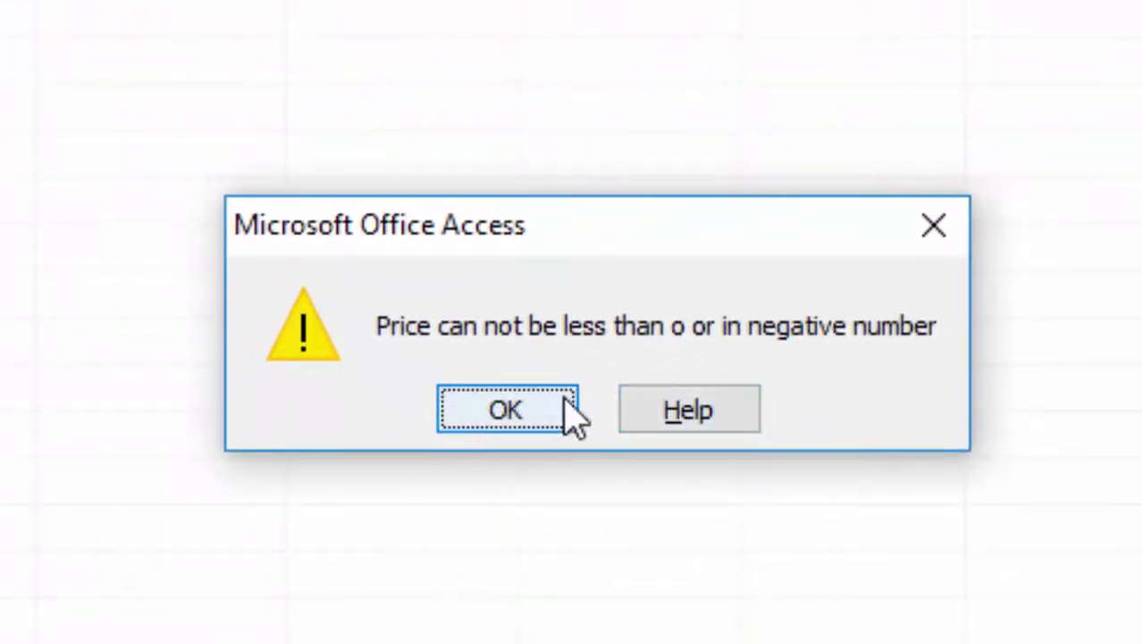
# Step: Dismiss the negative-price validation warning
pyautogui.click(507, 413)
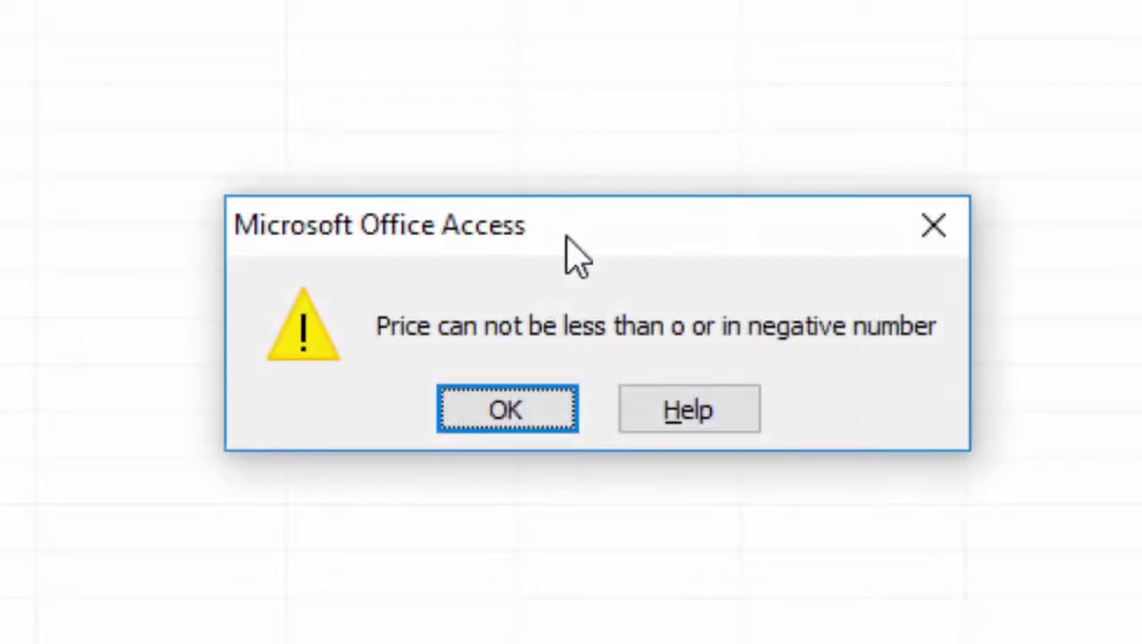
pyautogui.click(514, 406)
# Step: Set the Keyboard record's ProductPrice to 100
pyautogui.press('BackSpace')
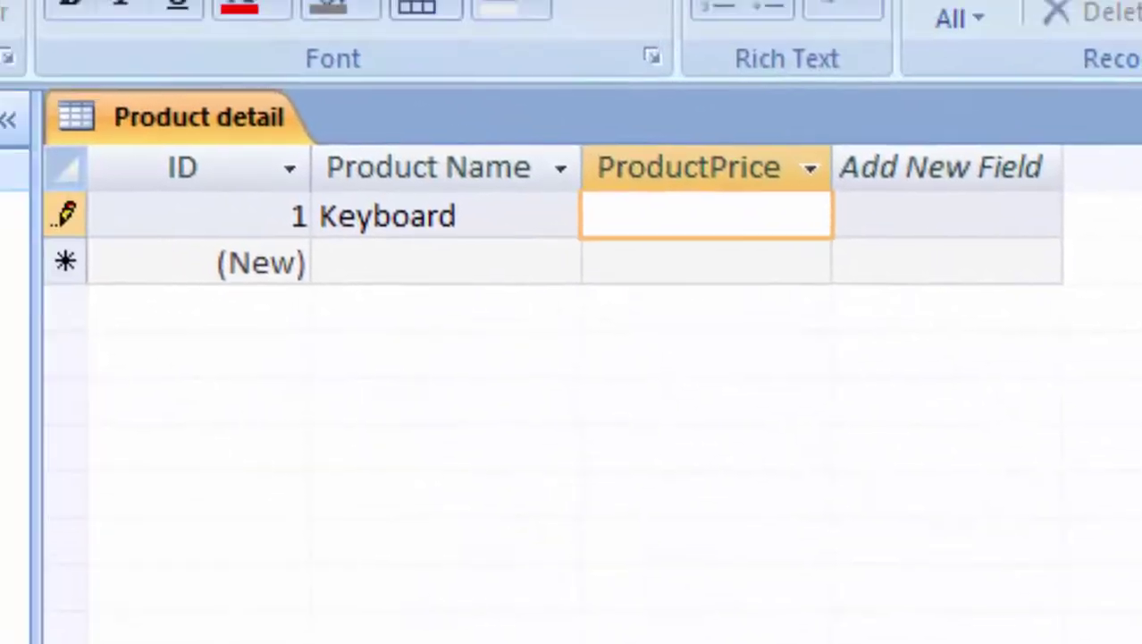
pyautogui.write('1')
pyautogui.press('Return')
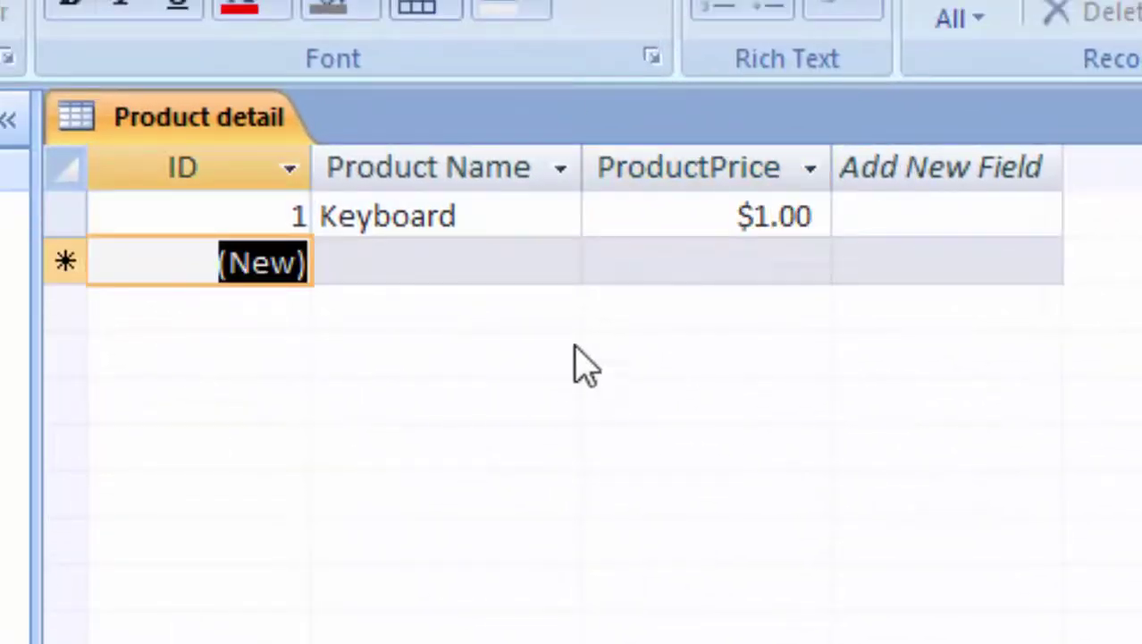
pyautogui.click(773, 219)
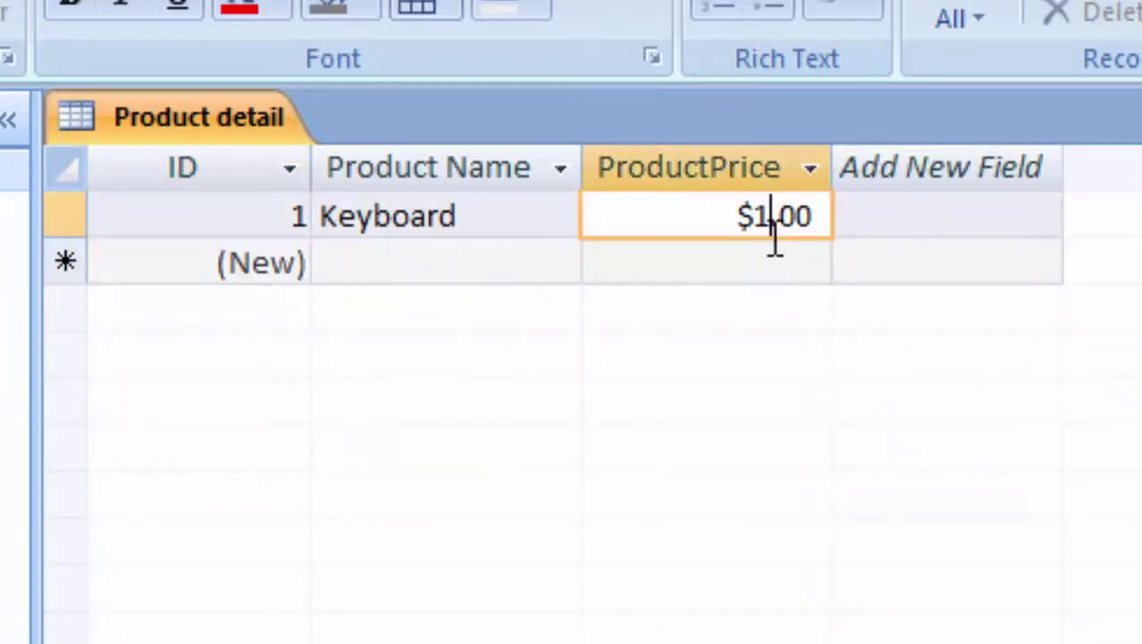
pyautogui.write('00')
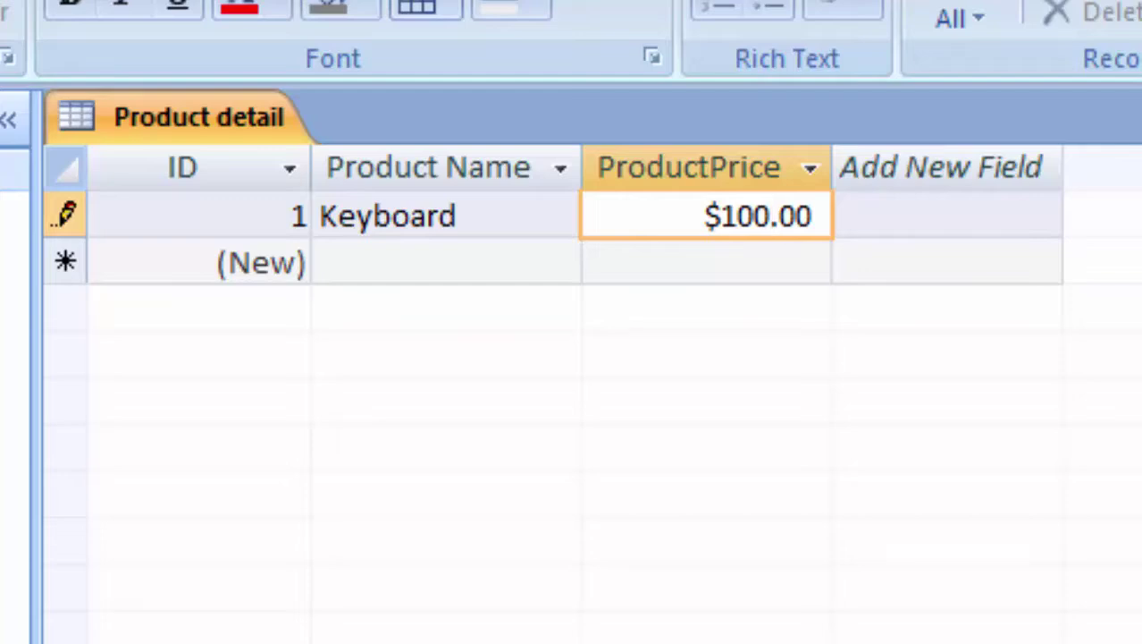
# Step: Add records Mouse priced 200 and Desktop priced 50000
pyautogui.click(363, 261)
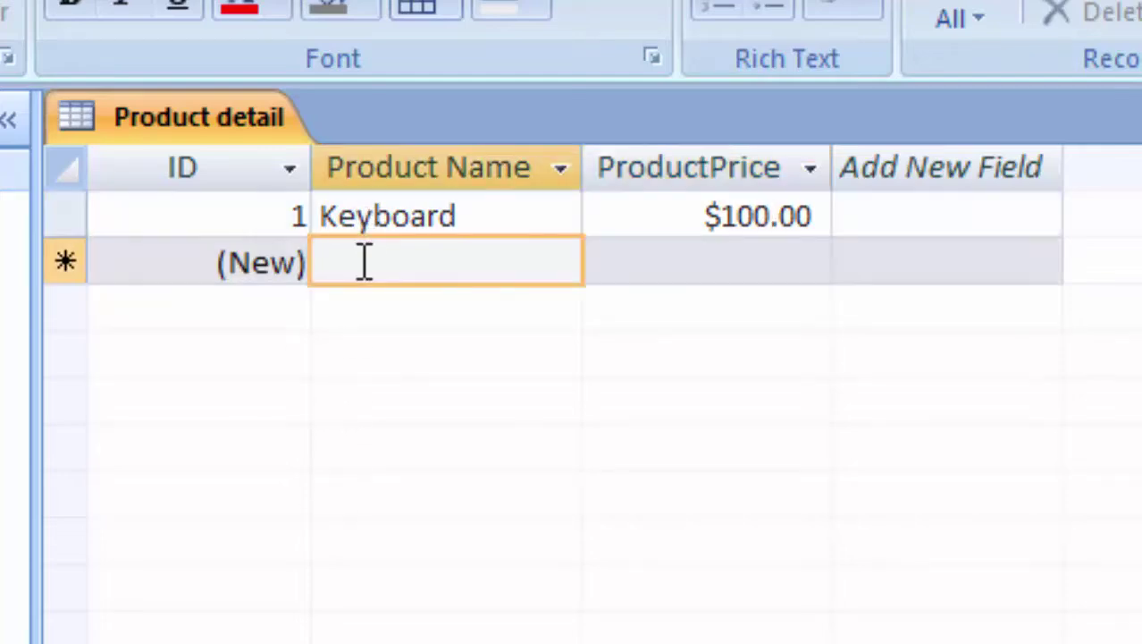
pyautogui.write('Mo')
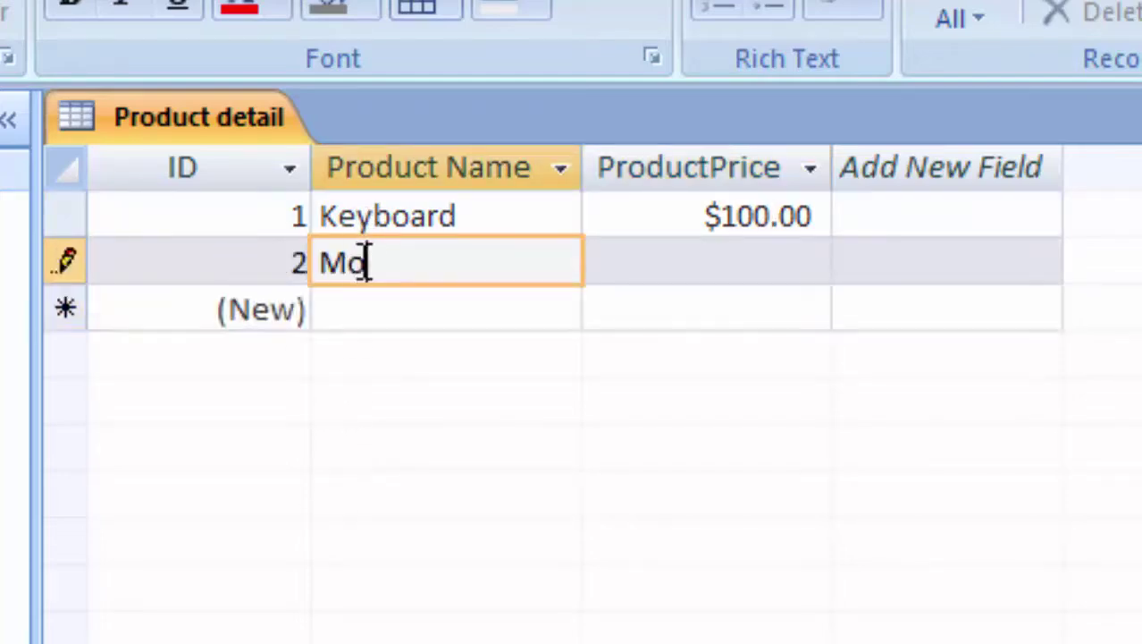
pyautogui.write('use')
pyautogui.press('Tab')
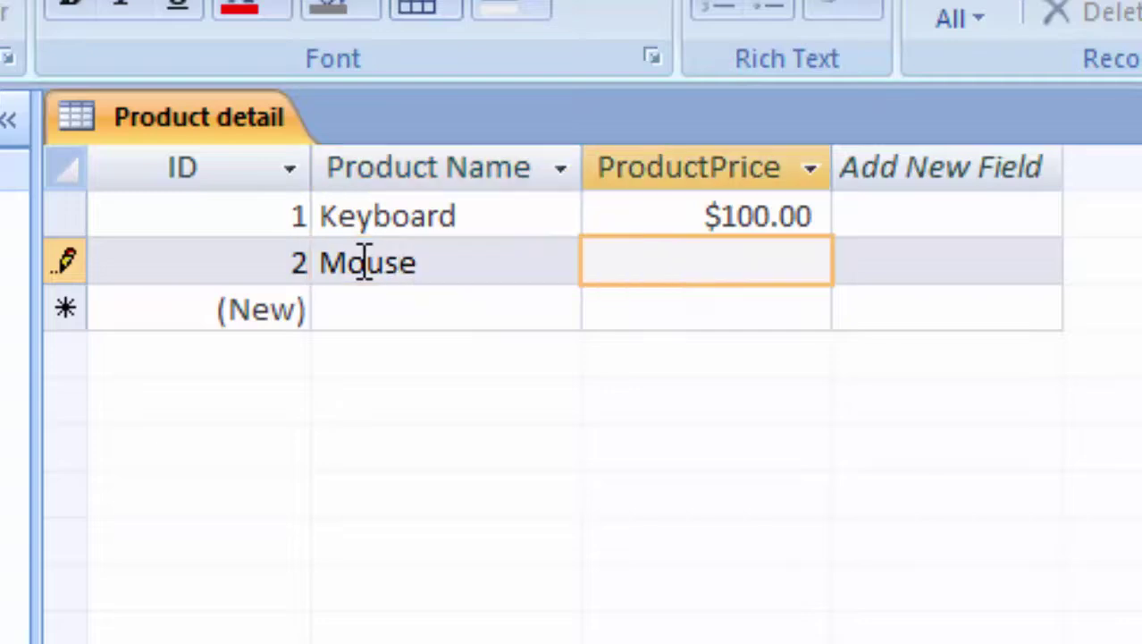
pyautogui.write('200')
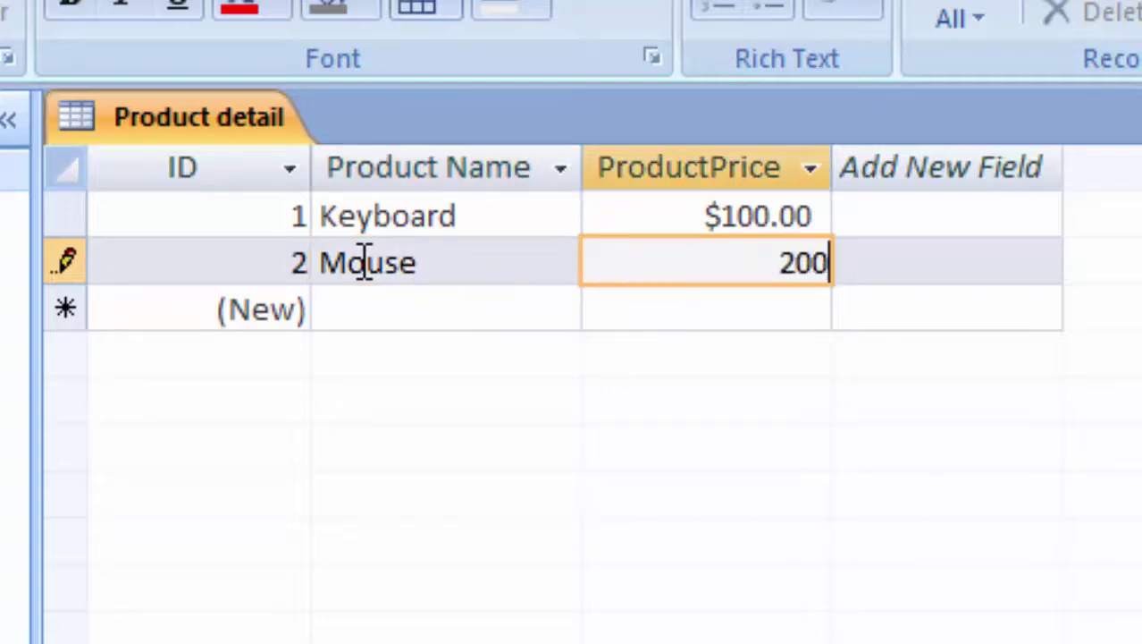
pyautogui.press('Tab')
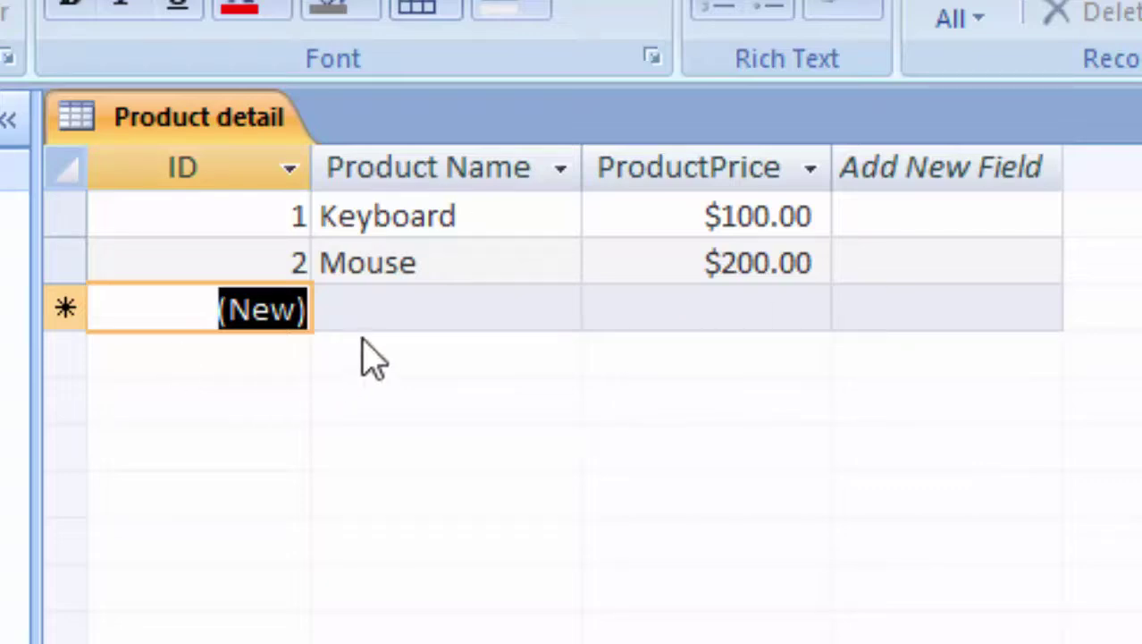
pyautogui.click(380, 304)
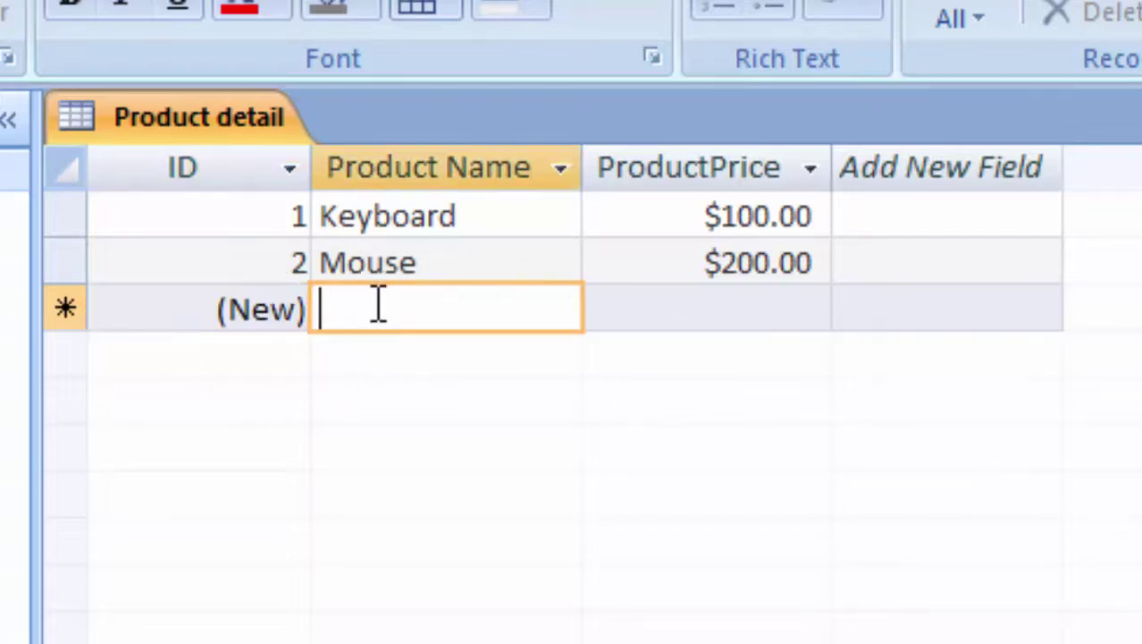
pyautogui.write('Deskt')
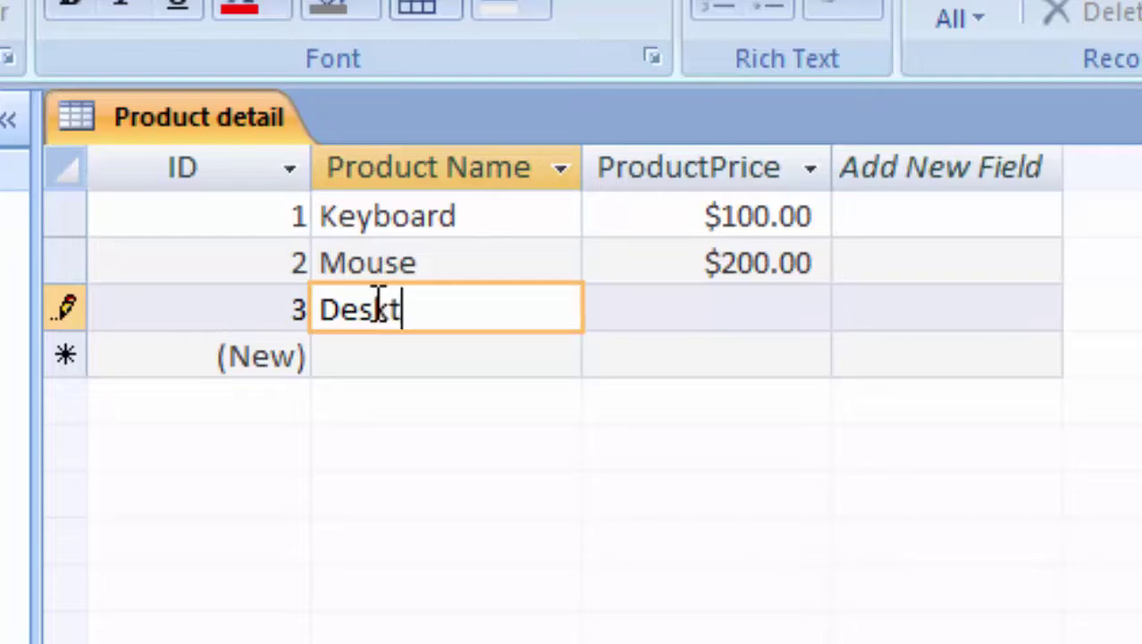
pyautogui.write('op')
pyautogui.press('Tab')
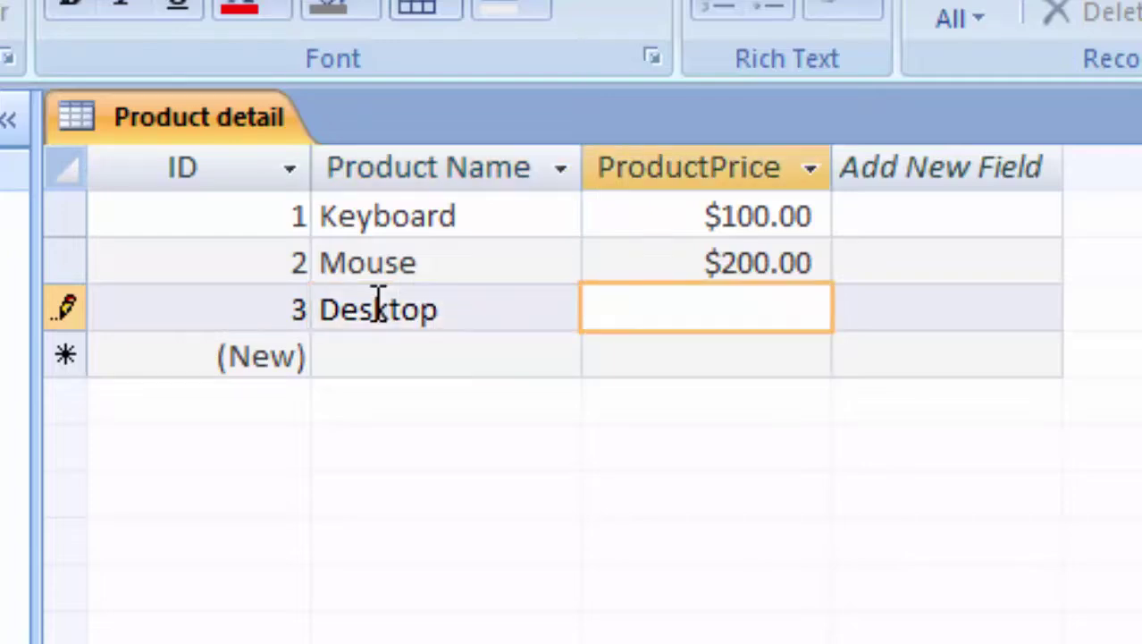
pyautogui.write('50000')
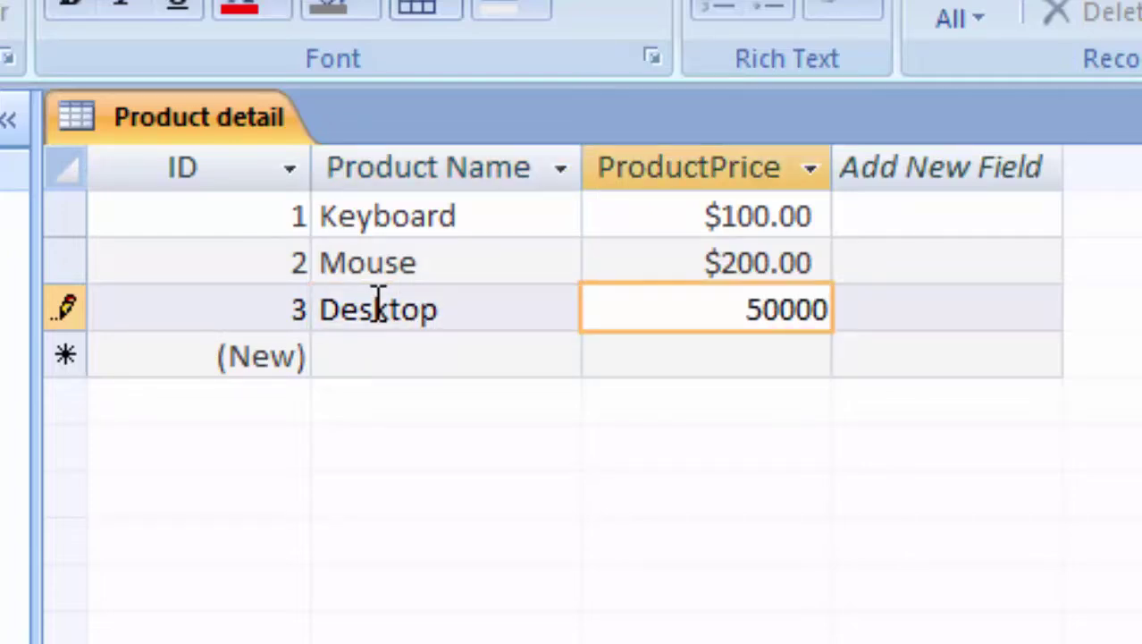
pyautogui.press('Tab')
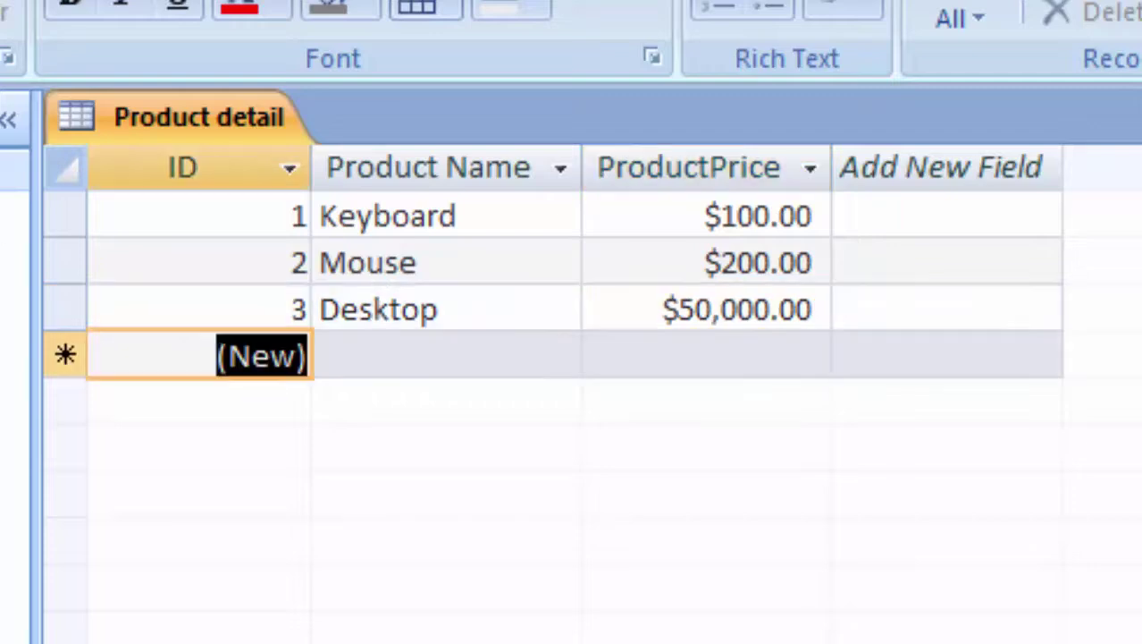